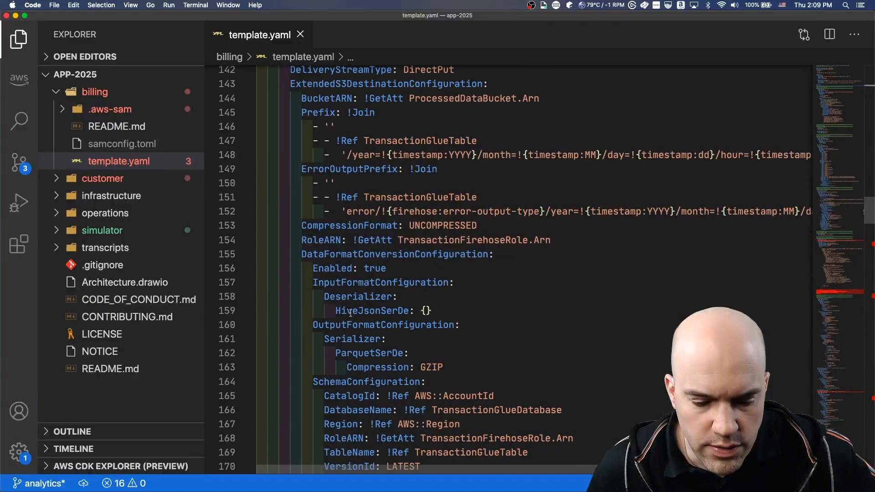
Highlight the ParquetSerDe serializer under OutputFormatConfiguration in the billing template.yaml.
scroll(424, 300, down, 2)
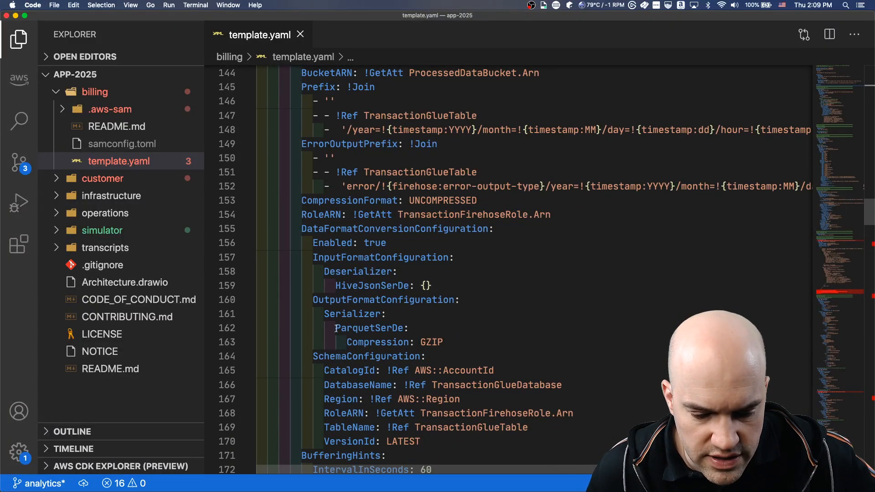
drag(336, 328, 408, 328)
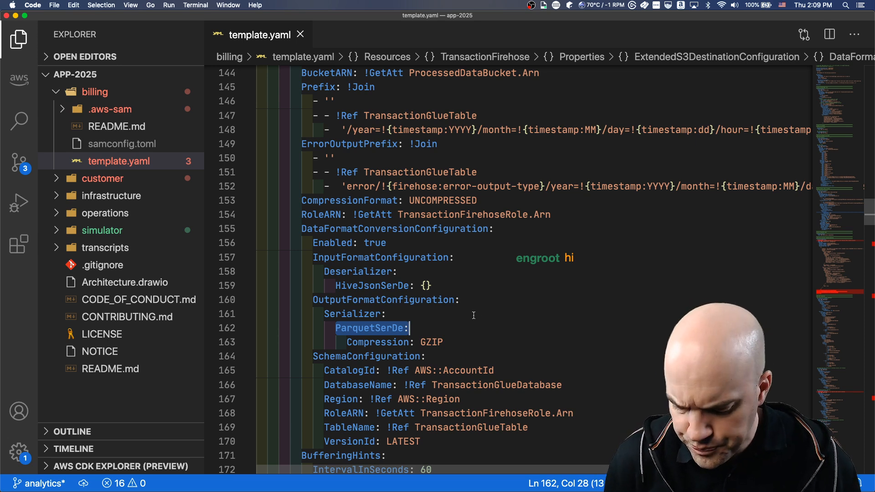
Switch to Firefox and open the S3 console in a separate tab from the Athena page.
key(super+Tab)
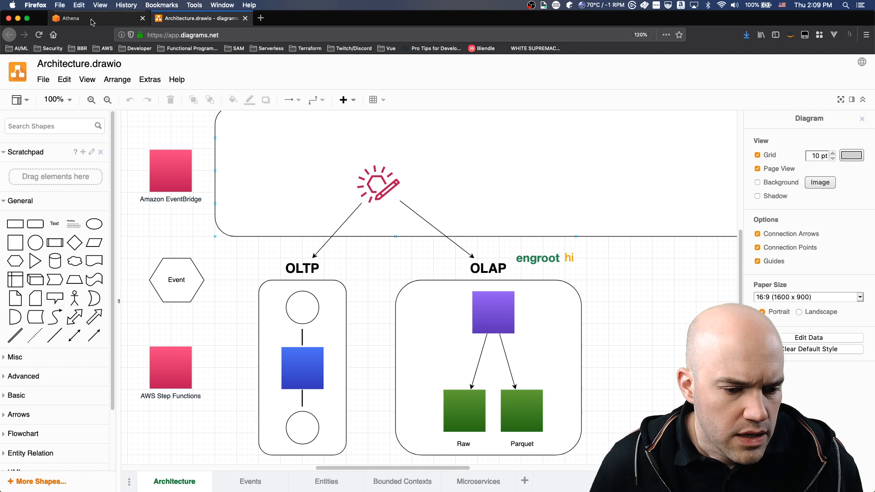
click(136, 18)
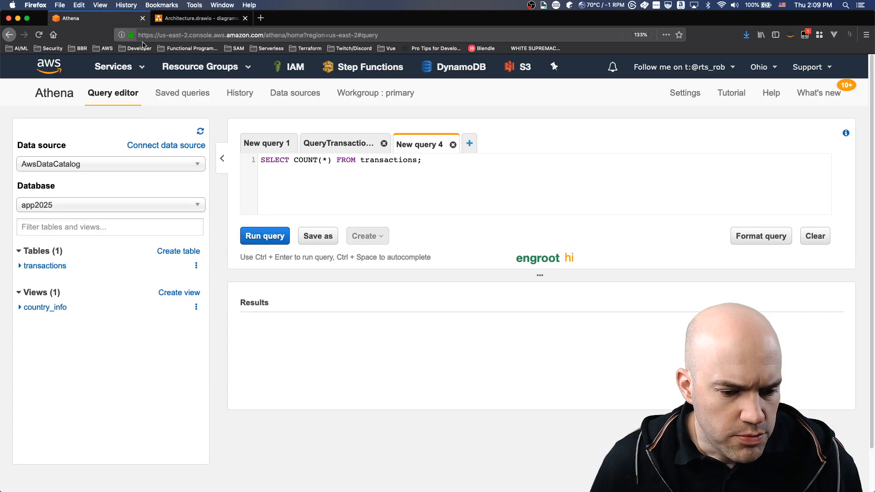
middle_click(531, 69)
click(195, 19)
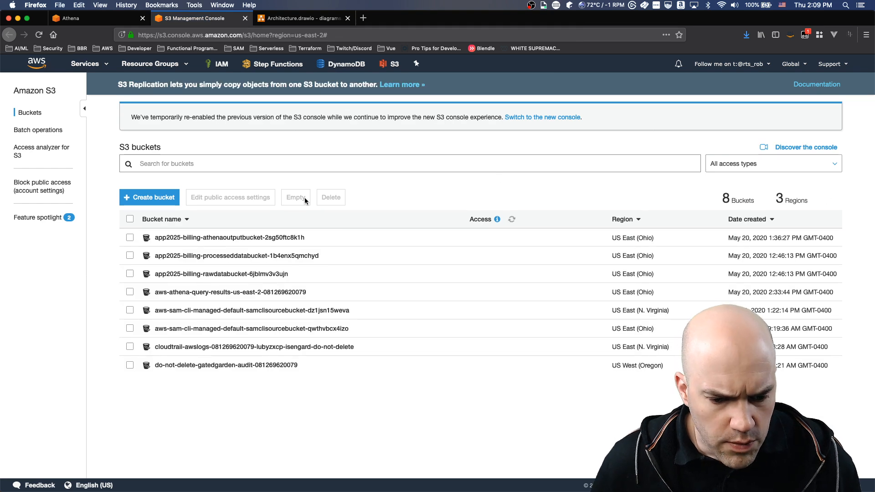
Open the app2025-billing raw data bucket, view the day folders under 2020/05, and return to the 2020 folder.
click(221, 274)
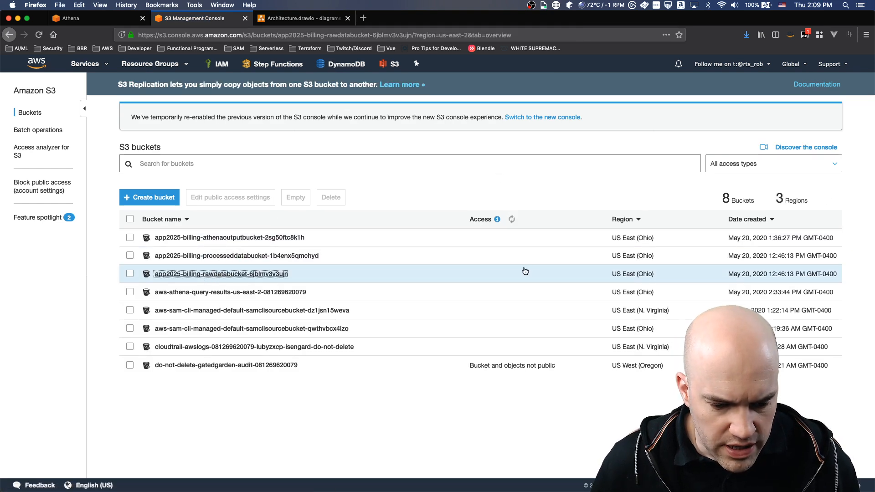
click(84, 263)
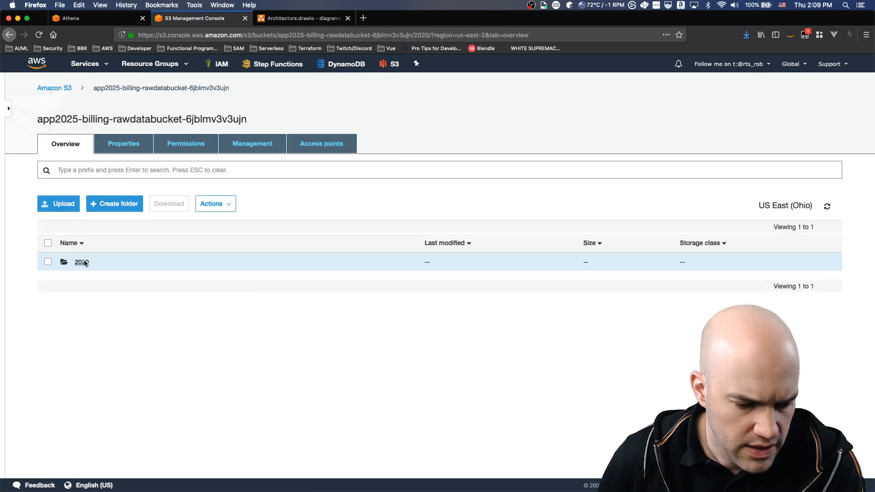
click(81, 263)
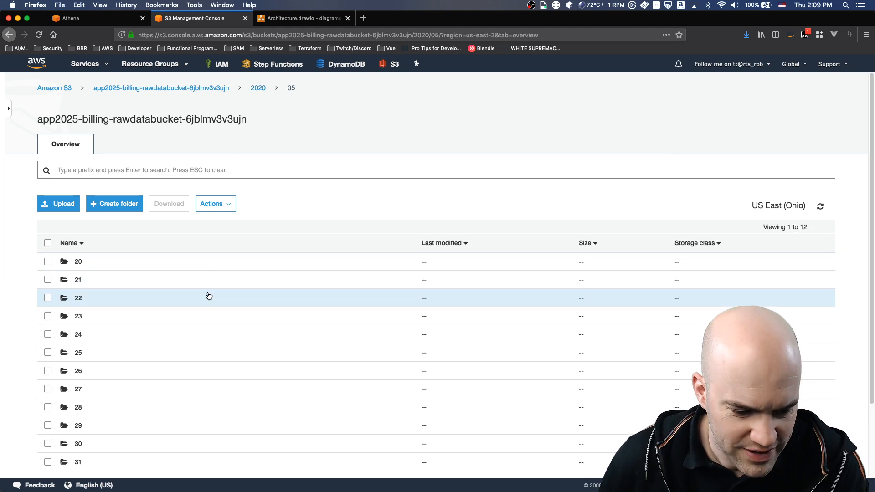
scroll(212, 296, down, 1)
scroll(212, 296, down, 1)
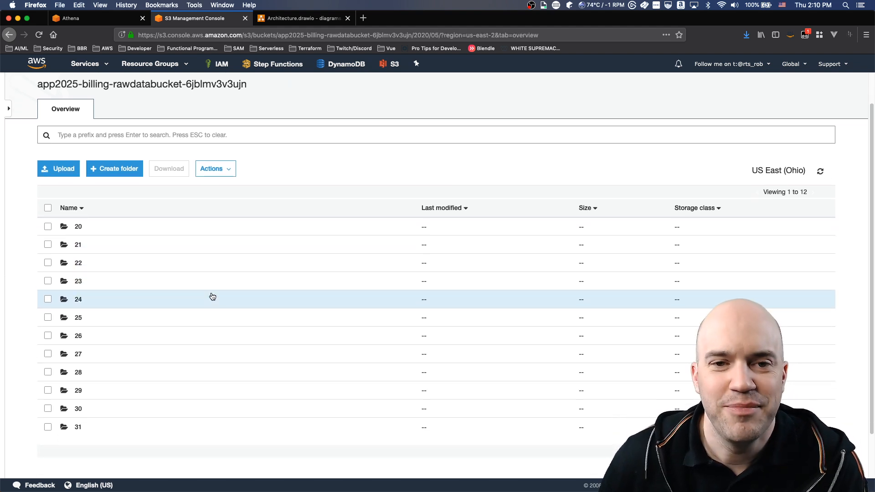
scroll(212, 297, up, 1)
key(super+Left)
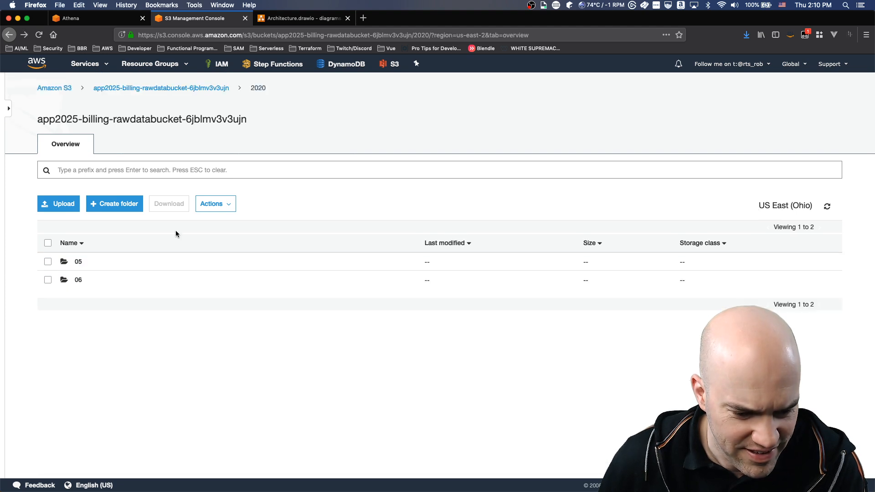
Open the 06/05/02 folder of the raw data bucket and look through its TransactionFirehose files.
click(83, 281)
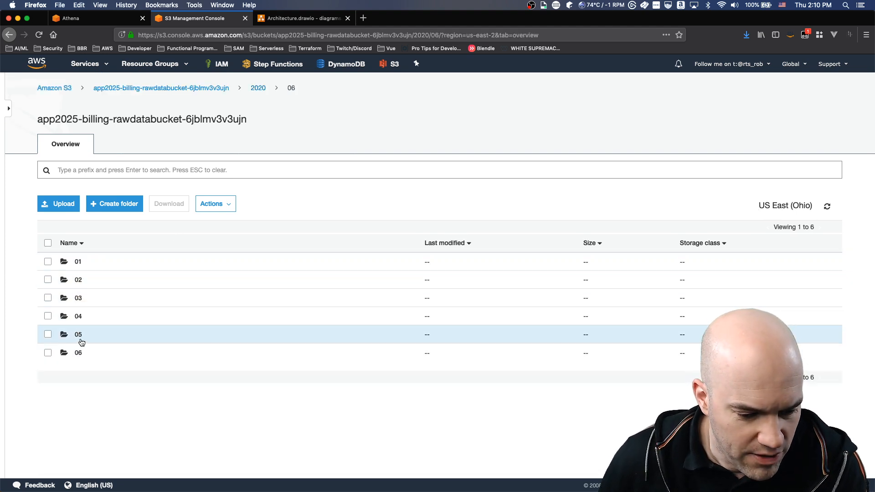
click(80, 337)
click(79, 300)
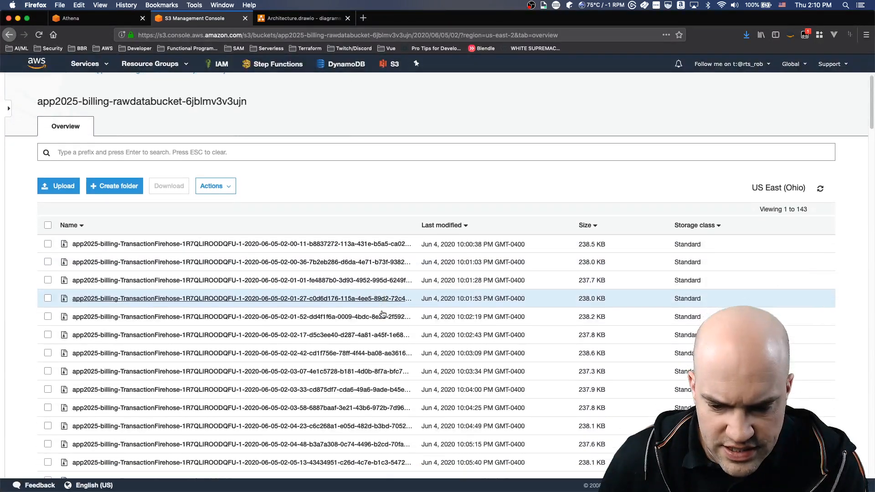
scroll(378, 313, down, 2)
scroll(378, 313, down, 20)
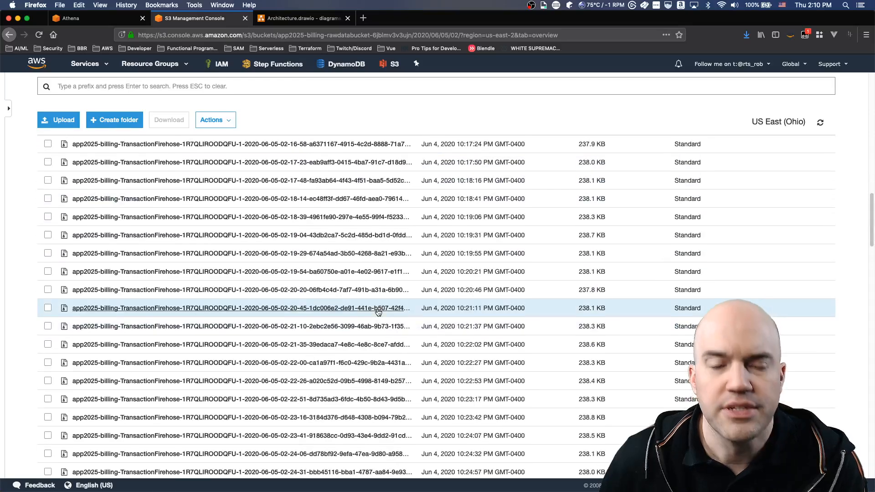
scroll(379, 312, down, 15)
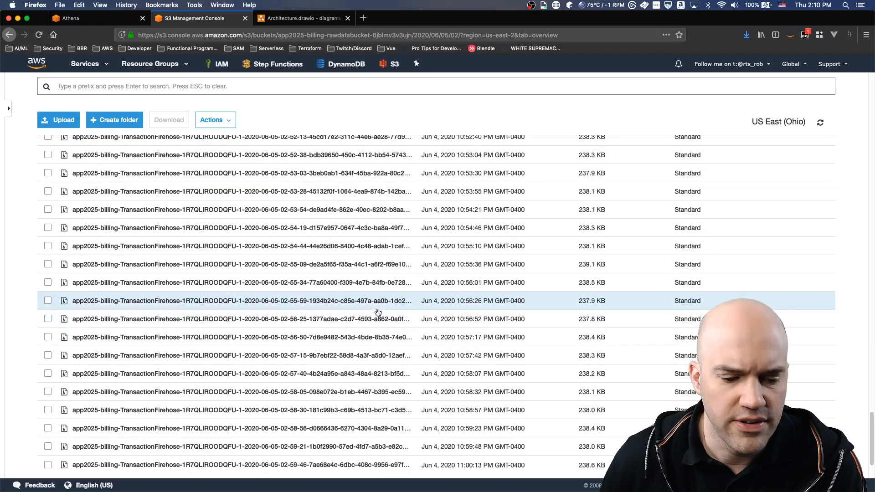
scroll(378, 313, down, 5)
scroll(378, 313, up, 20)
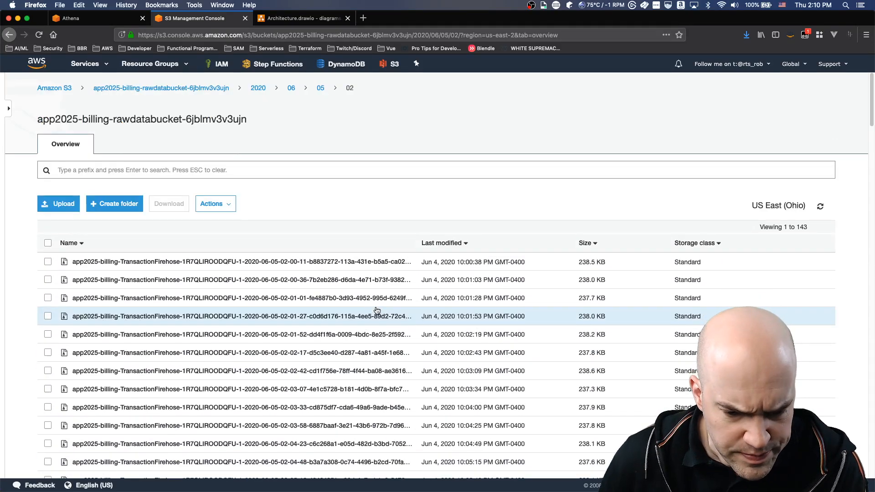
Go back to the S3 bucket list and open the app2025-billing processed data bucket.
key(super+Left)
key(super+Left)
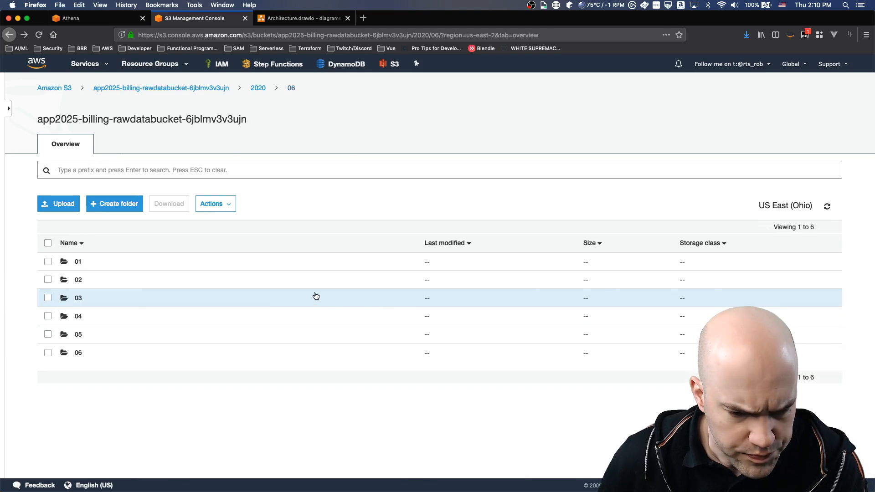
key(super+Left)
key(super+Left)
key(super+Left)
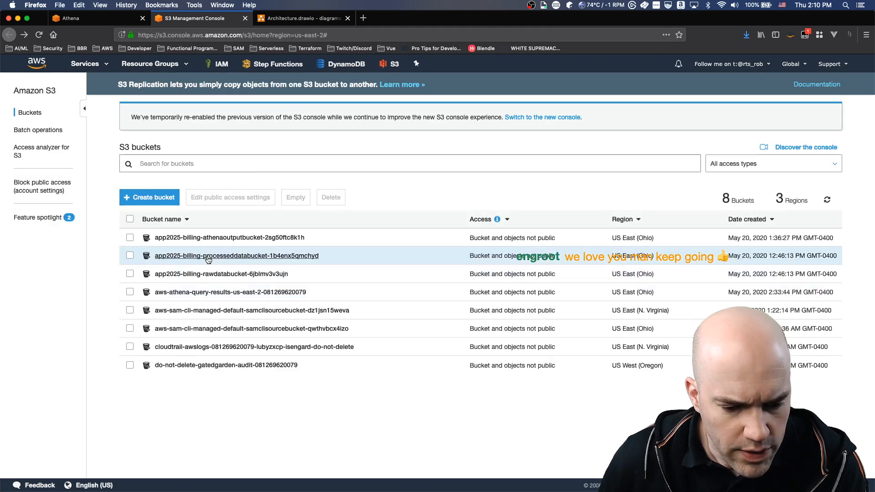
click(208, 257)
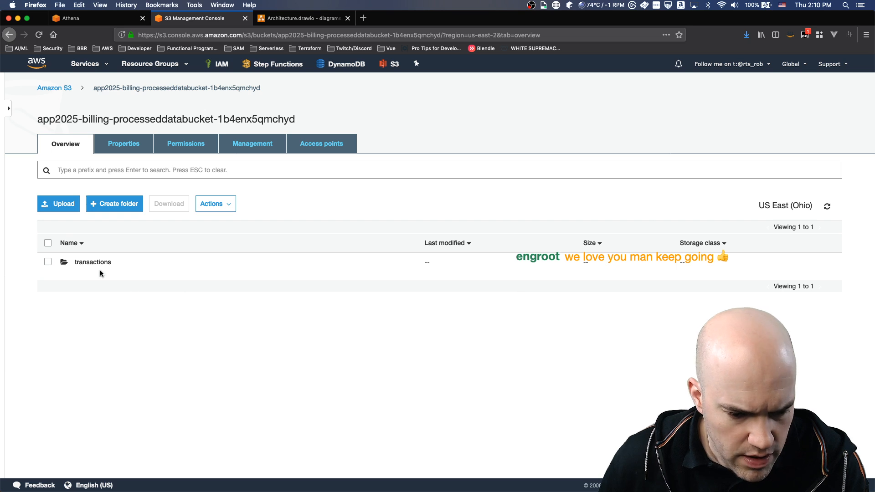
Drill down to transactions/year=2020/month=06/day=05/hour=01 in the processed data bucket.
click(93, 262)
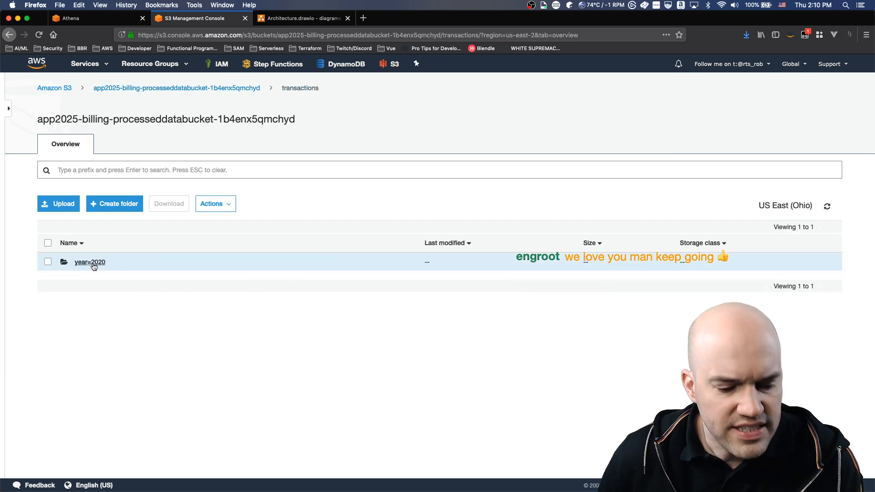
click(93, 264)
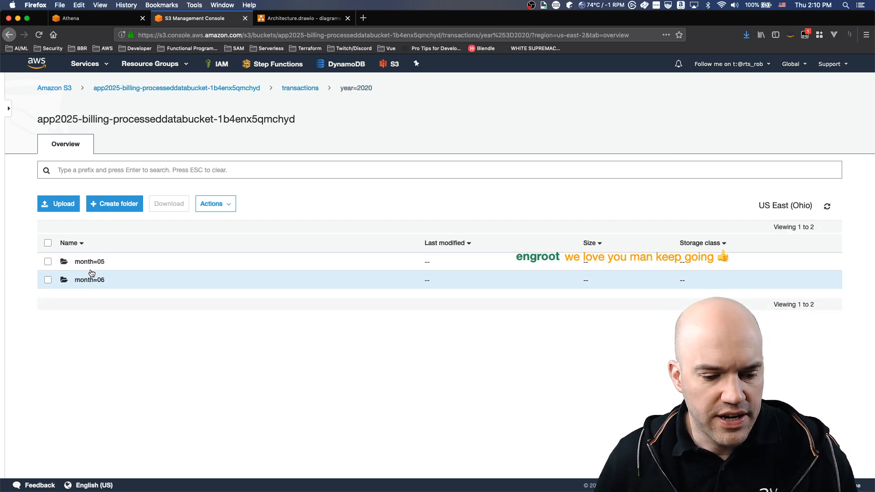
click(85, 280)
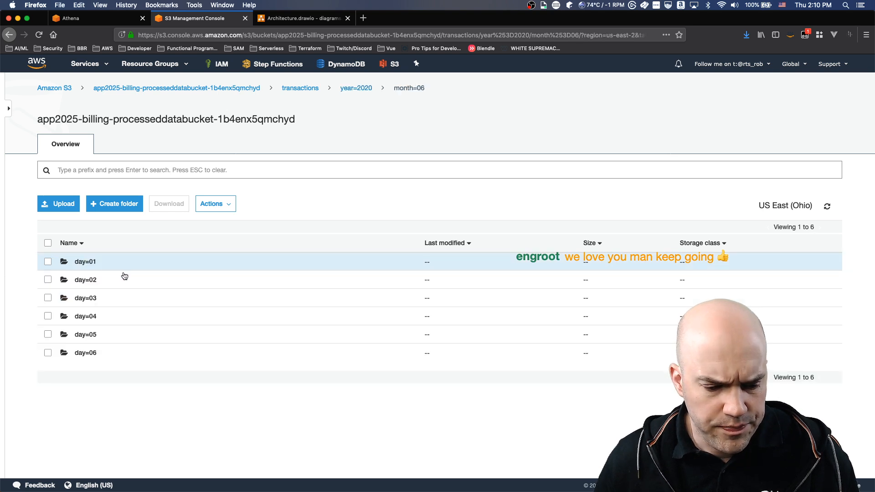
click(84, 335)
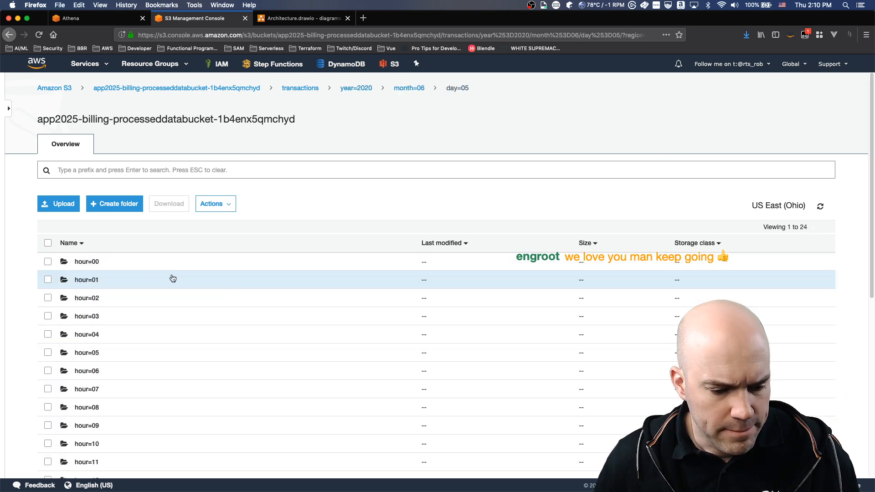
click(84, 280)
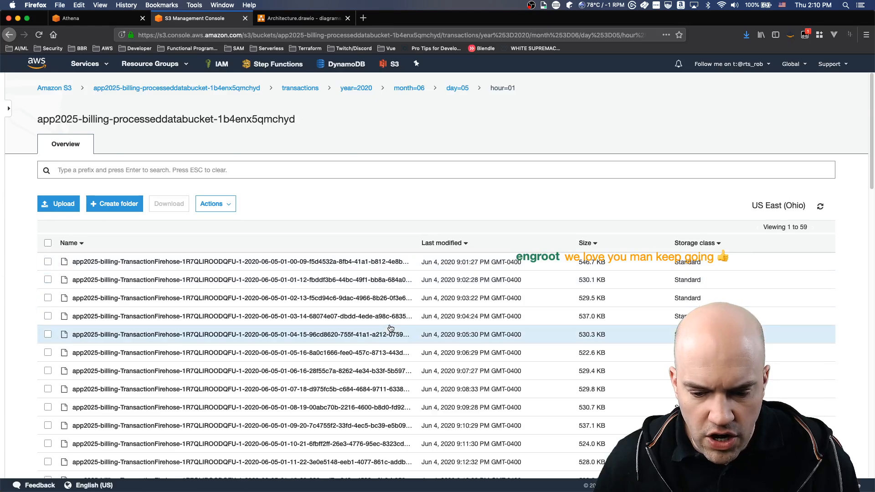
Look through the processed transaction files in the hour=01 folder, checking their timestamps and sizes.
scroll(392, 323, down, 3)
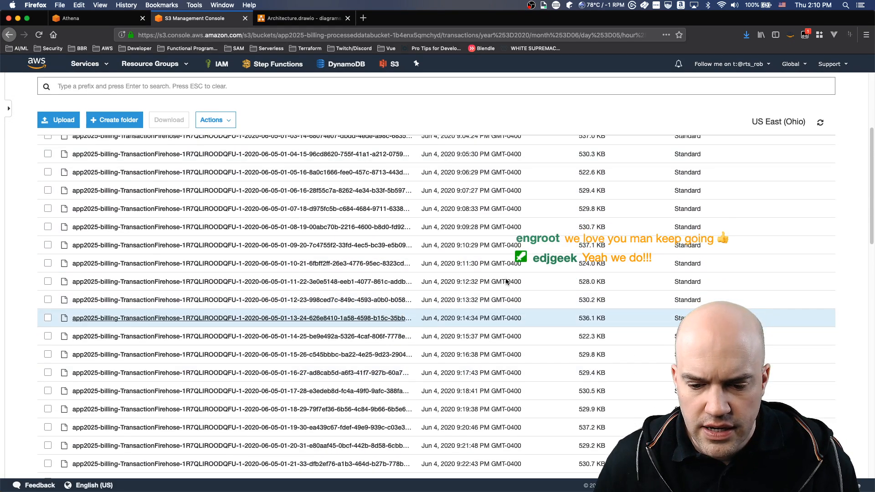
scroll(559, 241, up, 3)
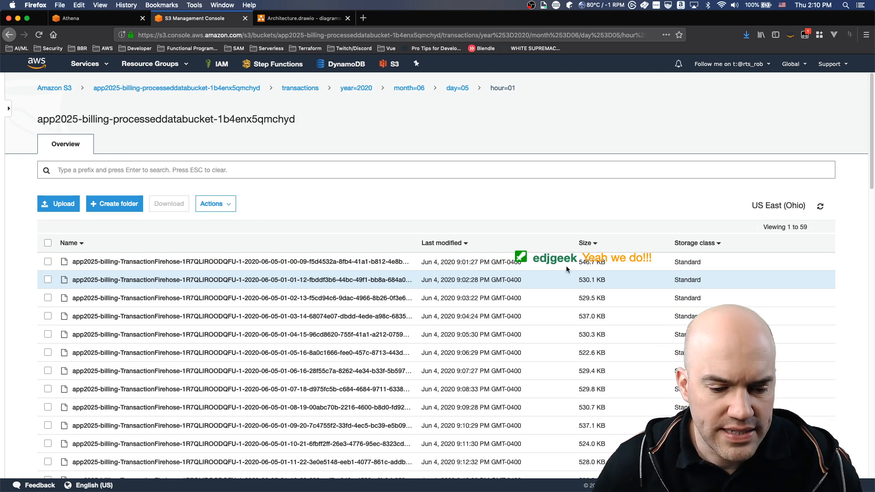
scroll(617, 207, down, 10)
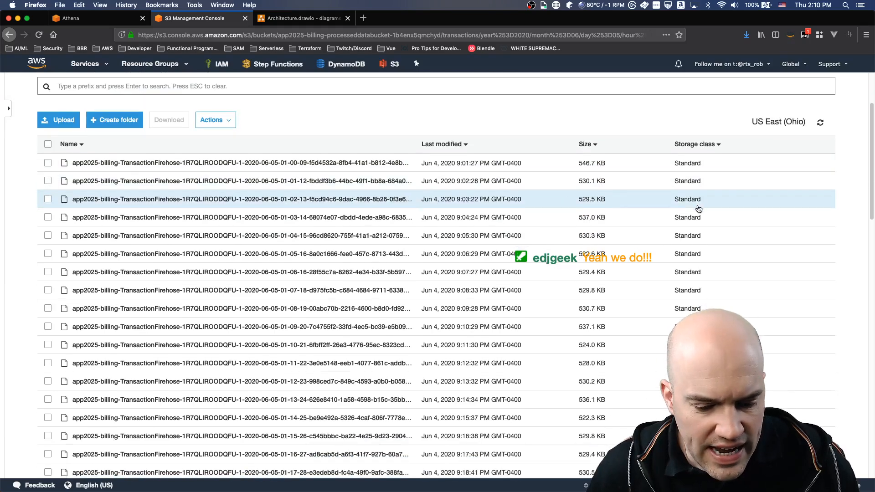
scroll(698, 210, up, 10)
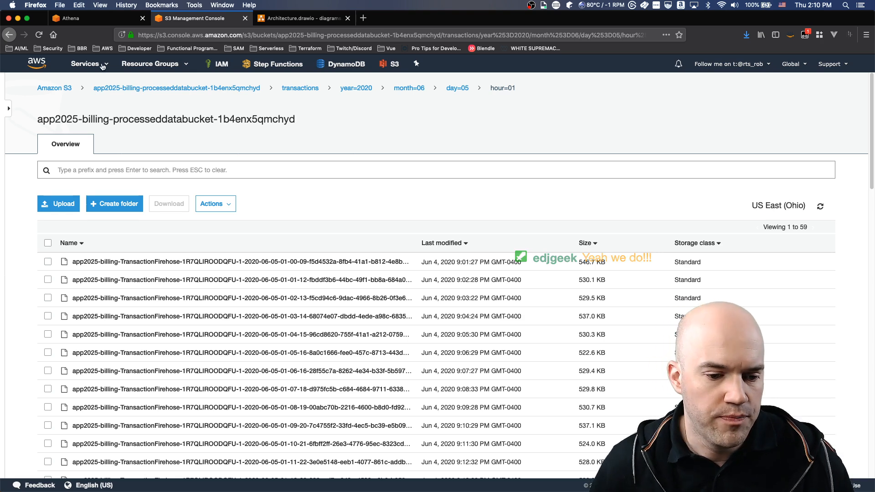
Return to the Athena query editor and view the database choices, keeping app2025 selected.
click(92, 20)
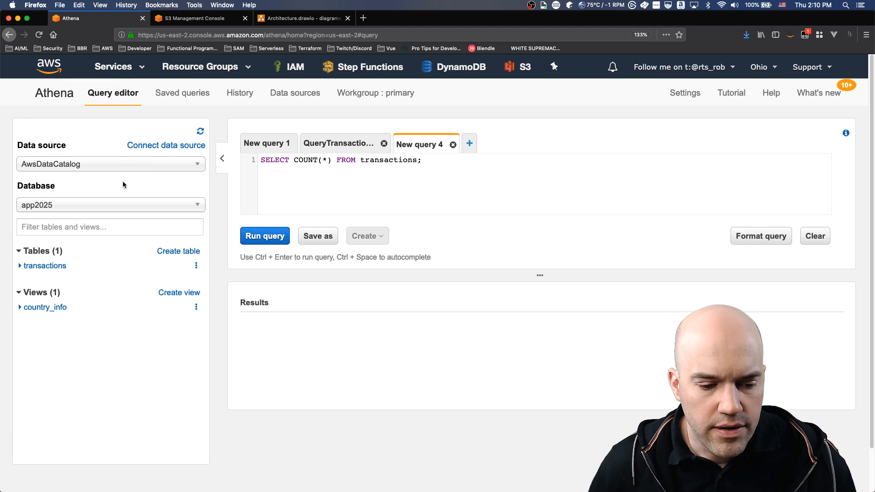
click(198, 206)
click(199, 205)
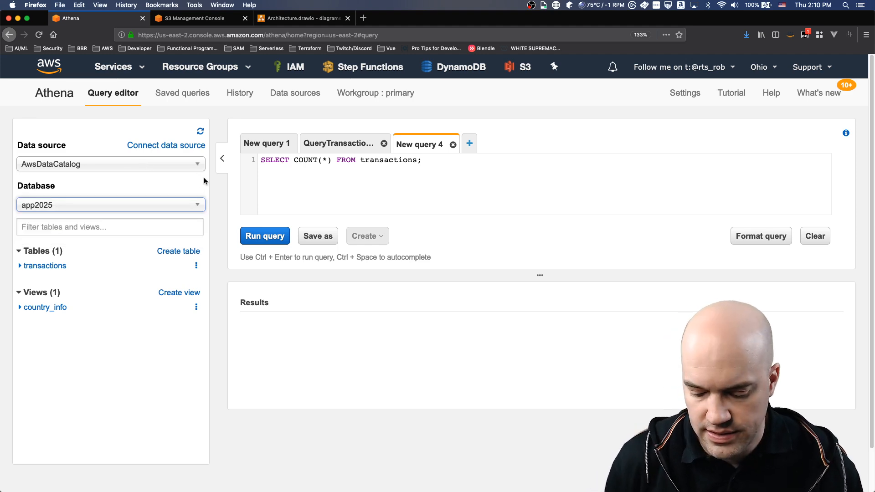
Switch to VS Code and highlight the TransactionGlueDatabase resource definition in template.yaml.
key(super+Tab)
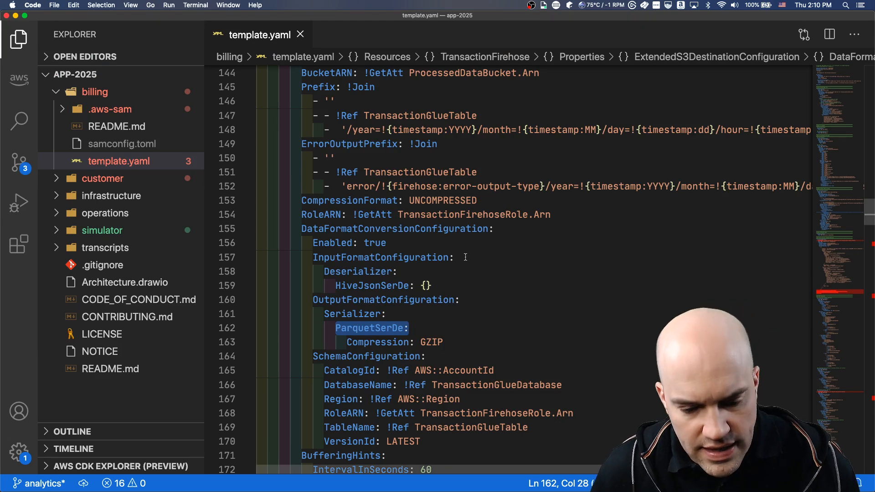
scroll(465, 257, up, 15)
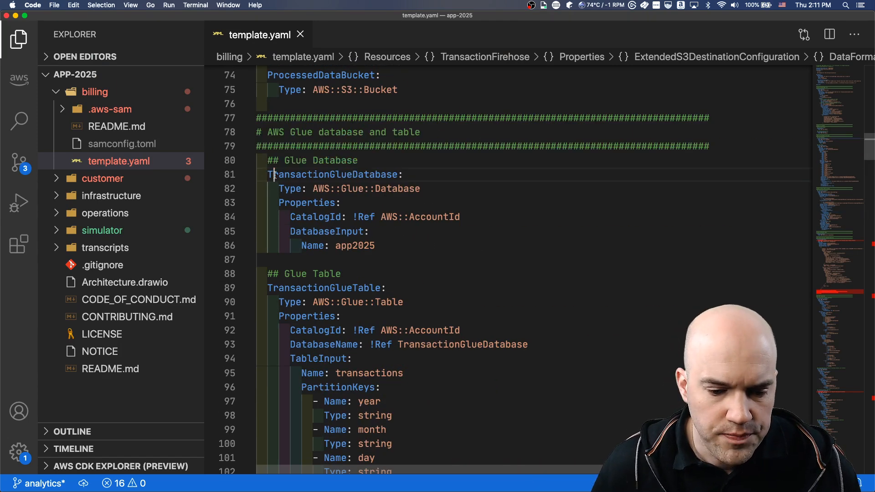
drag(268, 175, 527, 243)
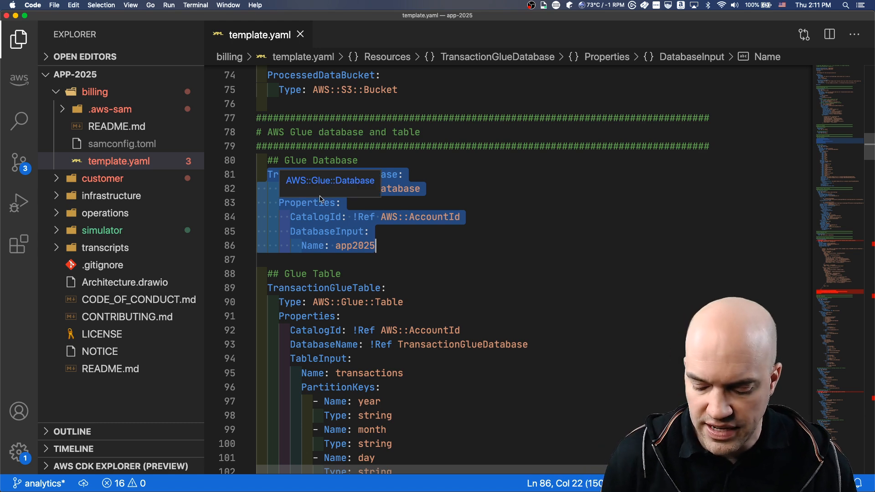
Switch back to Athena in Firefox and expand the transactions table to show its columns.
key(super+Tab)
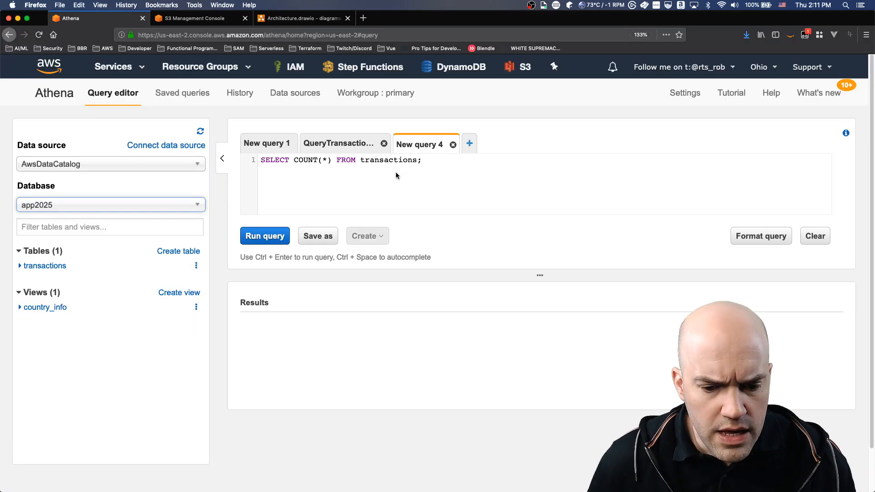
click(496, 186)
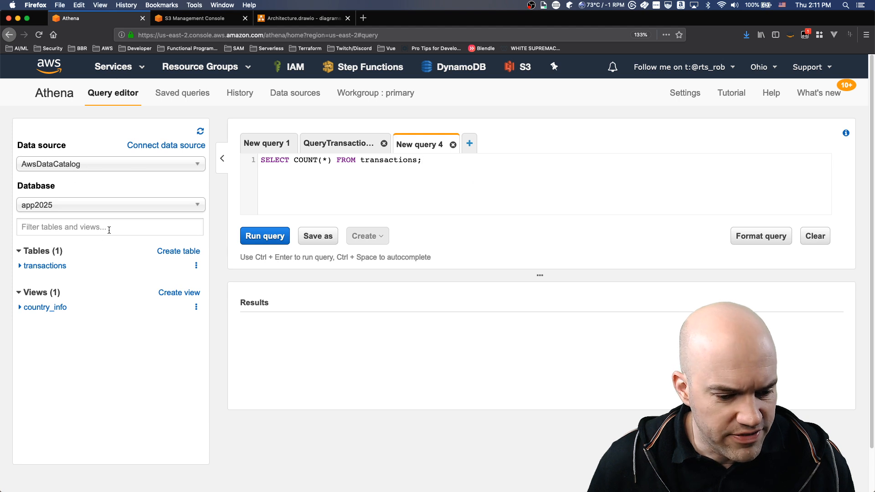
click(21, 266)
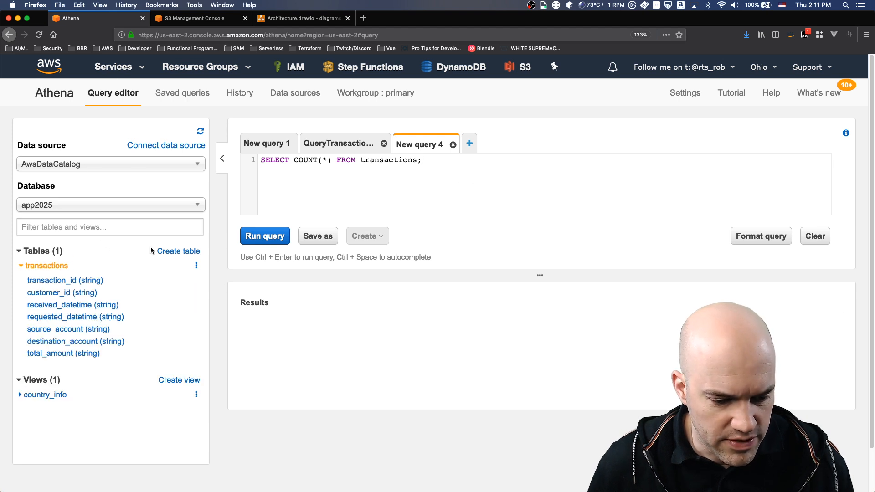
Run the SELECT COUNT(*) query on the transactions table and highlight the count in the results.
scroll(150, 247, down, 1)
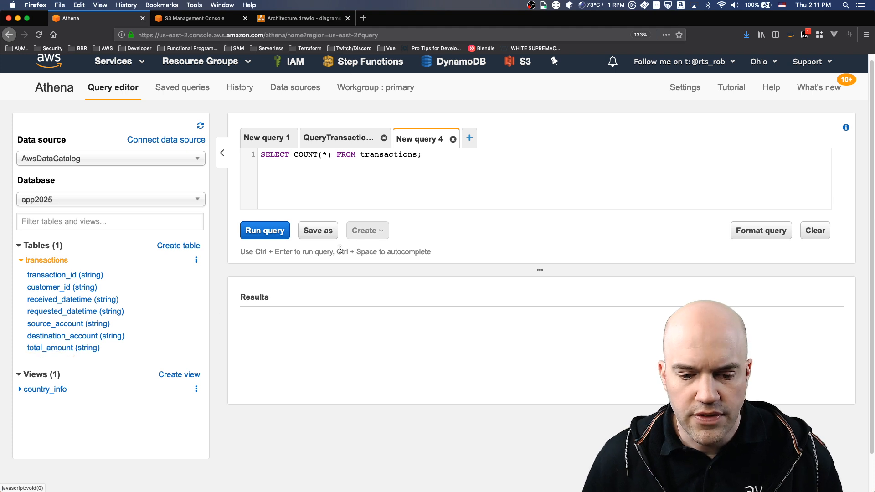
click(264, 232)
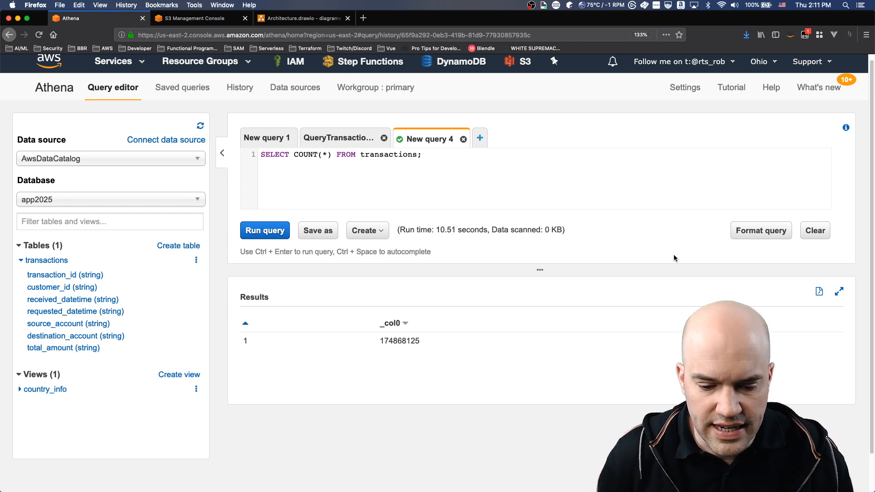
drag(426, 343, 381, 343)
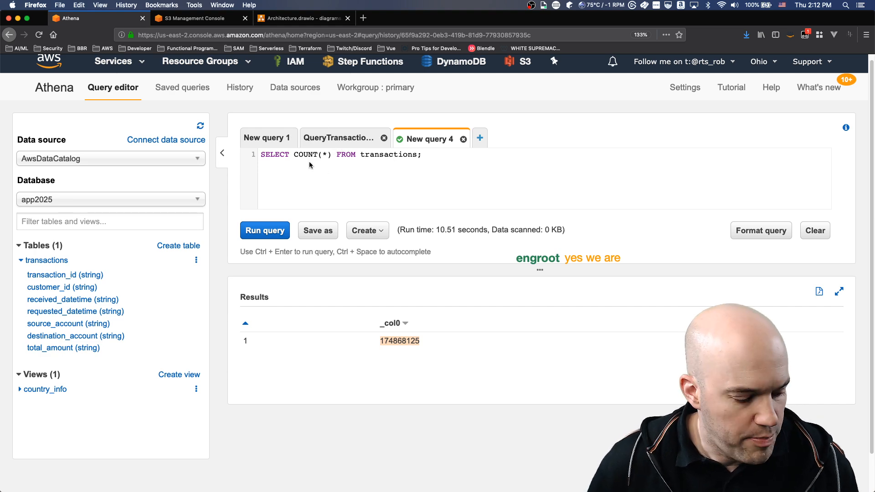
Open the SQL Reference for Amazon Athena in a new browser tab through the rbsttr.tv short link.
key(super+t)
text(rbstt)
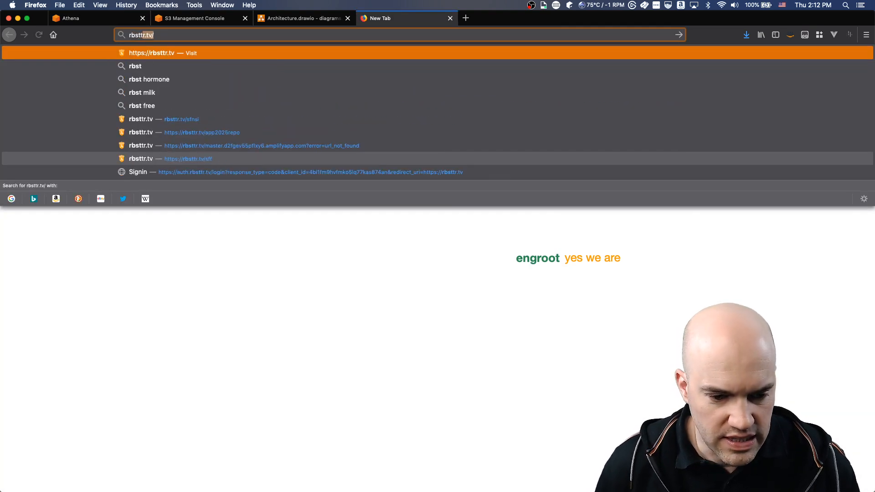
text(r.tv/athenasql)
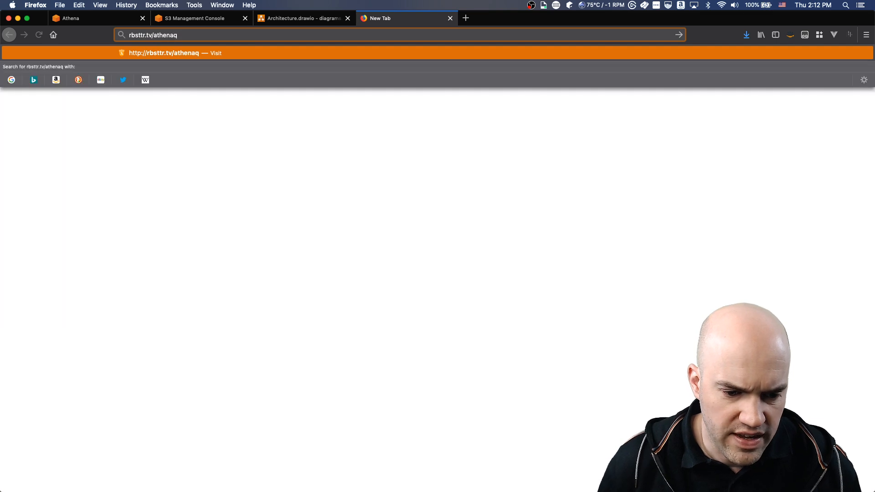
key(Return)
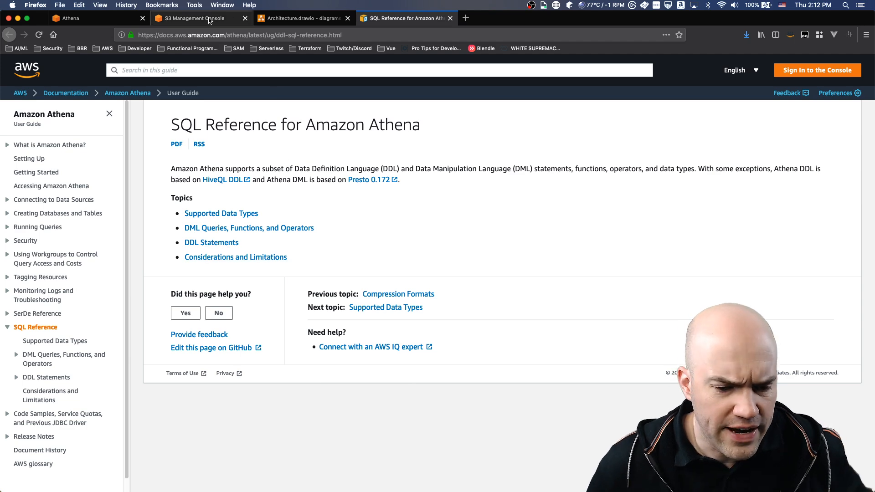
Return to Athena, show the view example in New query 1, and highlight its CREATE OR REPLACE VIEW country_info line.
click(86, 18)
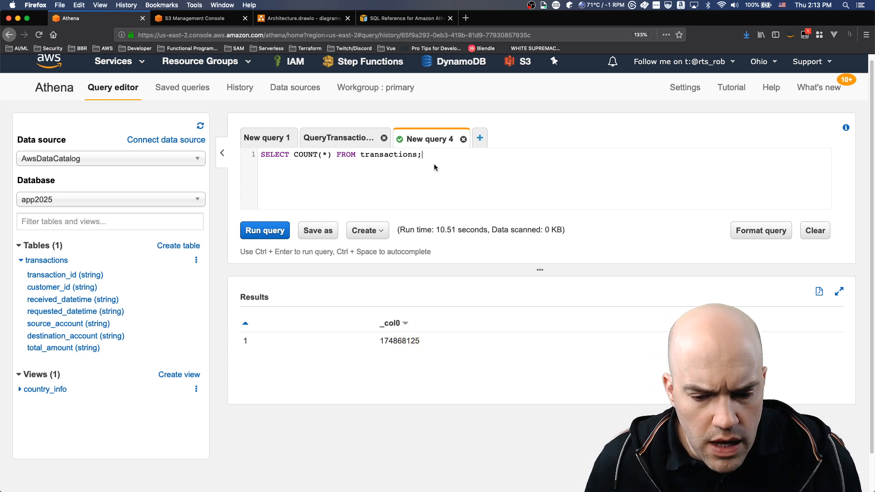
click(280, 137)
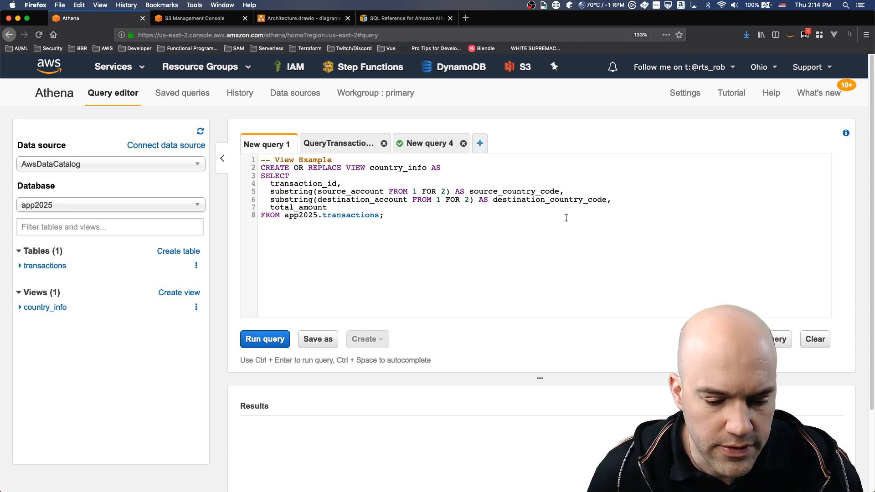
click(420, 242)
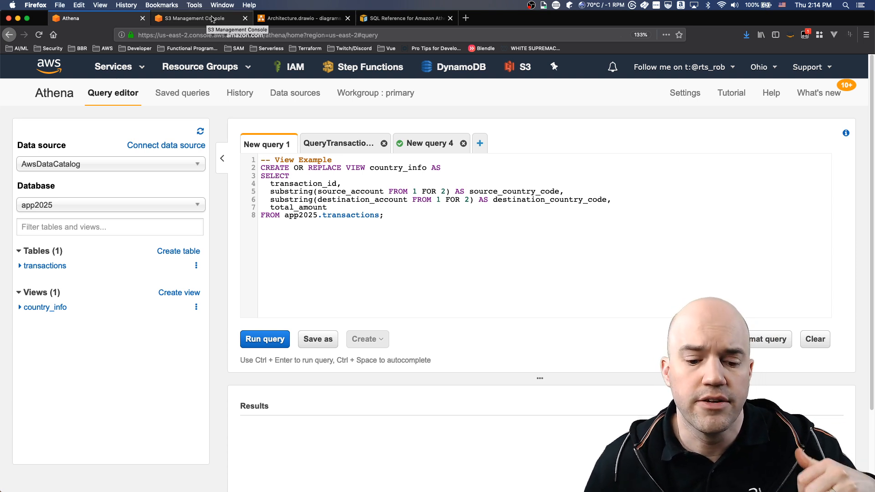
drag(262, 168, 441, 168)
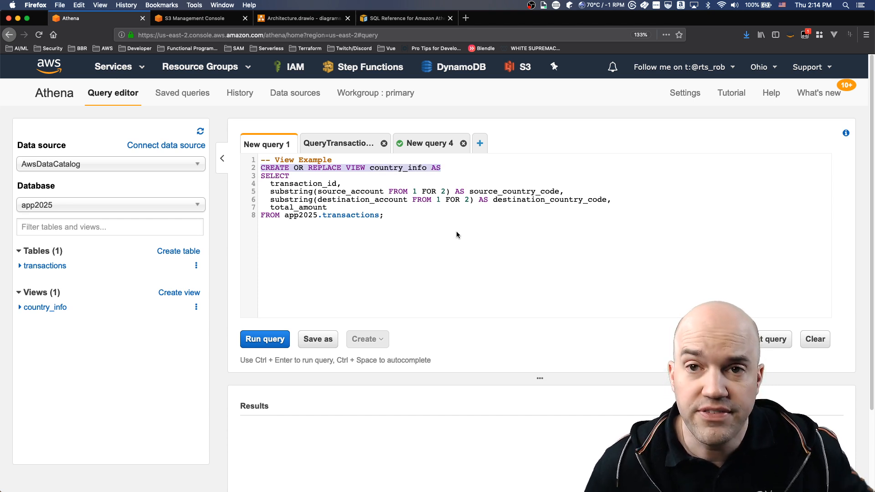
click(366, 207)
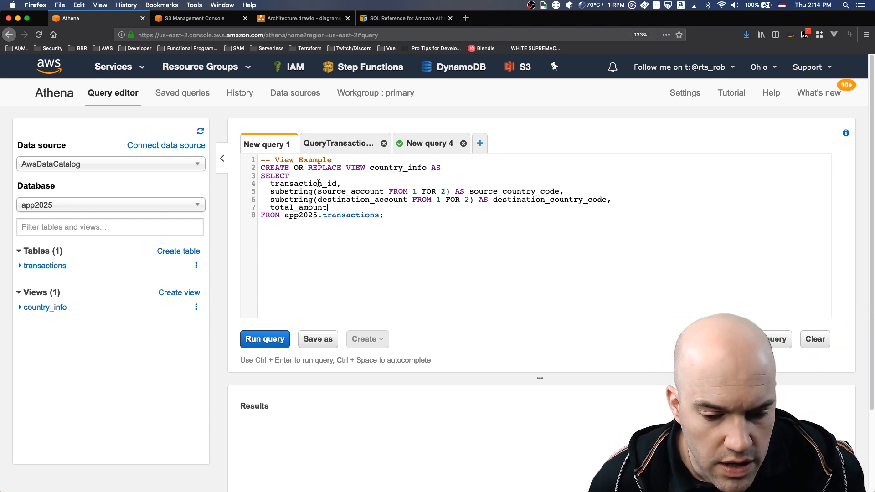
double_click(387, 169)
click(453, 168)
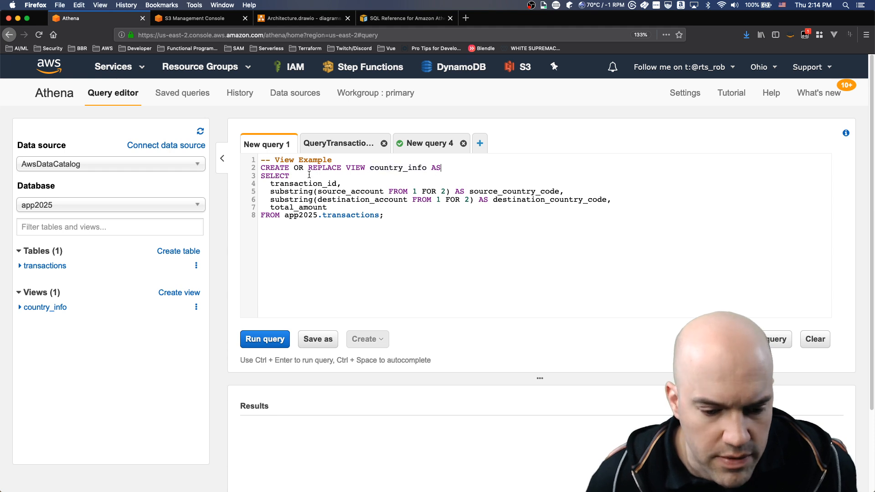
Highlight the view's full SELECT statement, and its substring expression on source_account.
drag(260, 176, 427, 214)
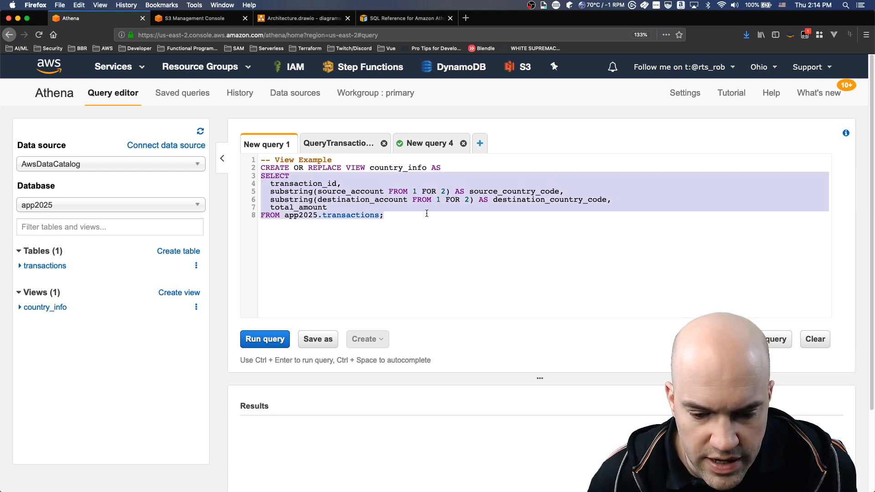
click(433, 214)
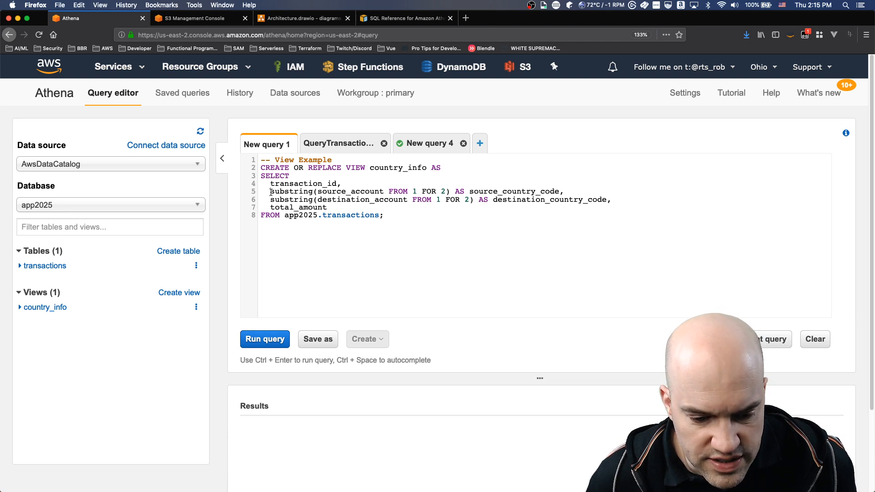
drag(270, 192, 453, 188)
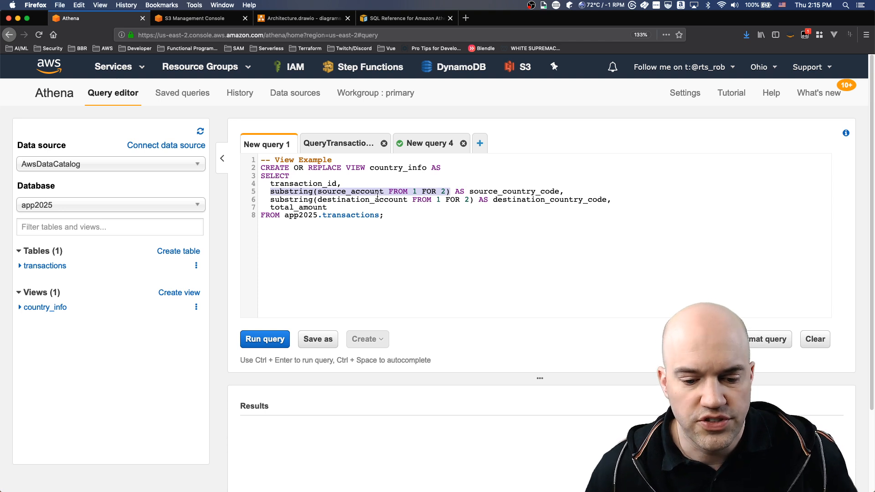
click(523, 237)
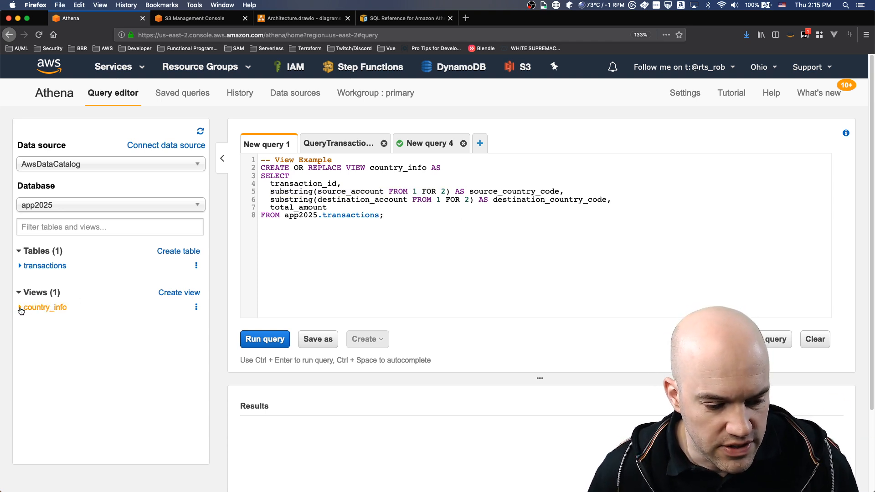
Expand the country_info view's columns, preview its first 10 rows, and enlarge the results area.
click(21, 309)
click(197, 306)
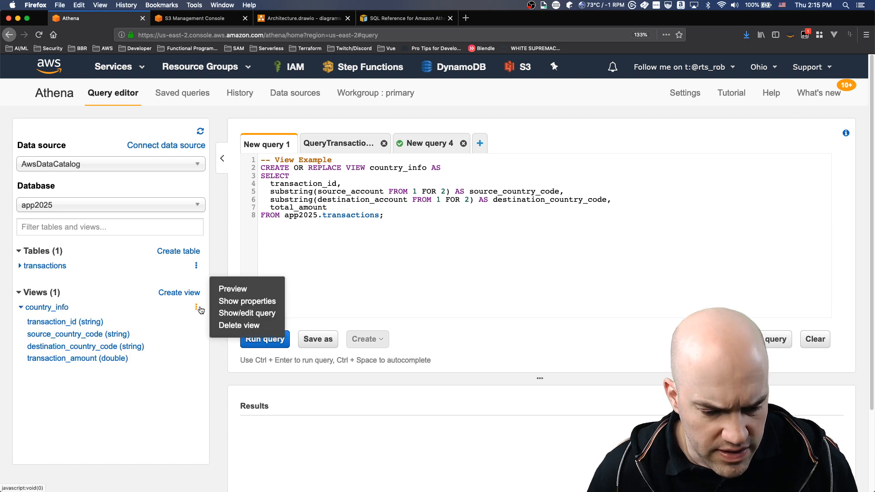
click(246, 289)
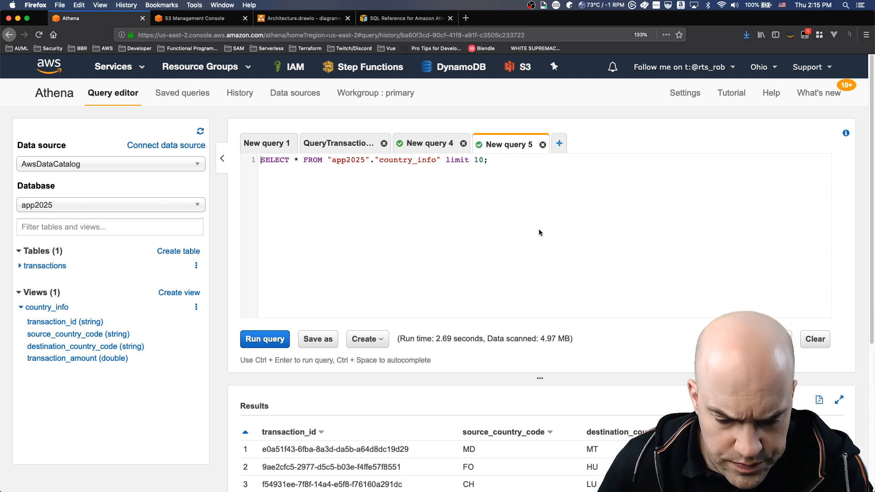
drag(539, 378, 538, 287)
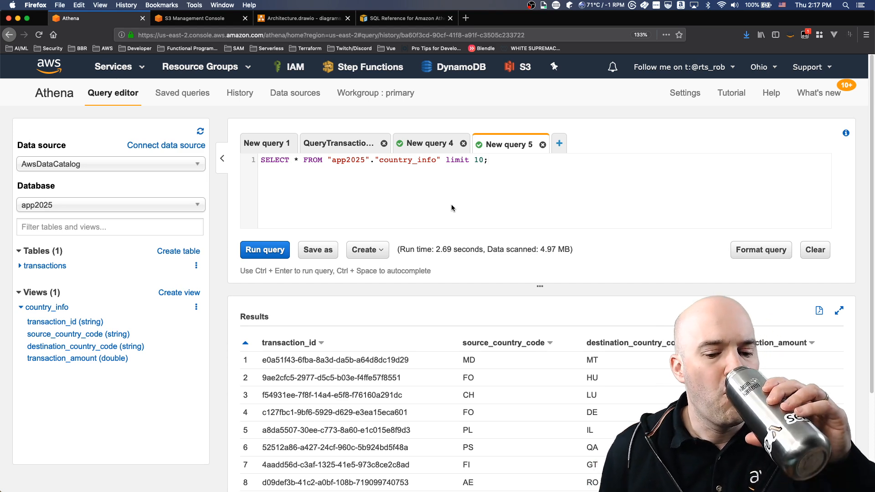
Review the saved QueryTransactions view definition and New query 1, ending on the transaction count query in New query 4.
click(337, 143)
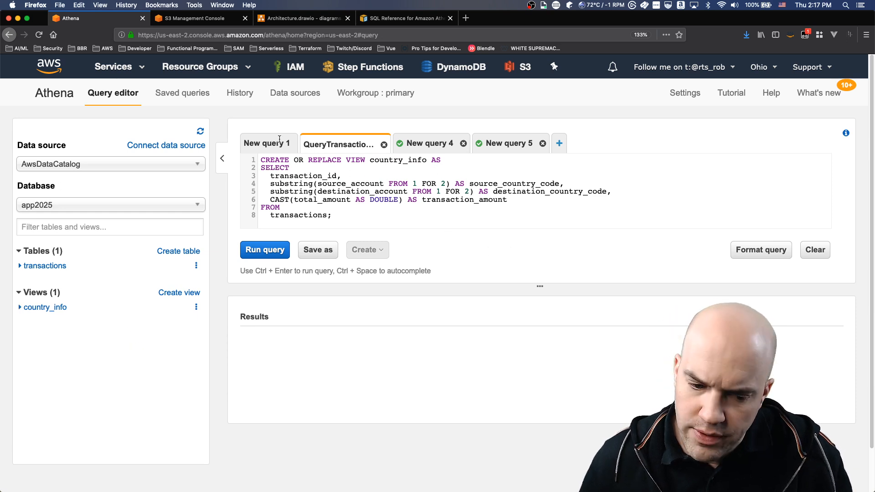
click(257, 143)
click(401, 144)
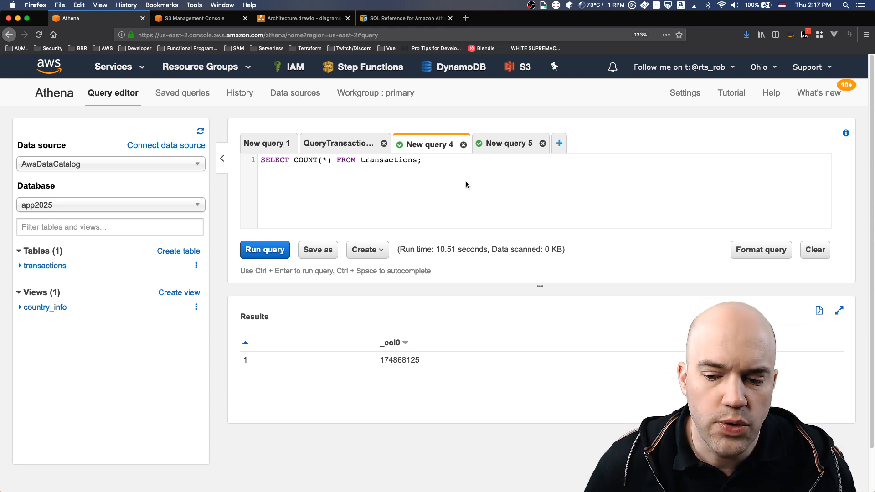
Find QuickSight among the AWS services by searching for "quick" and open it.
click(108, 69)
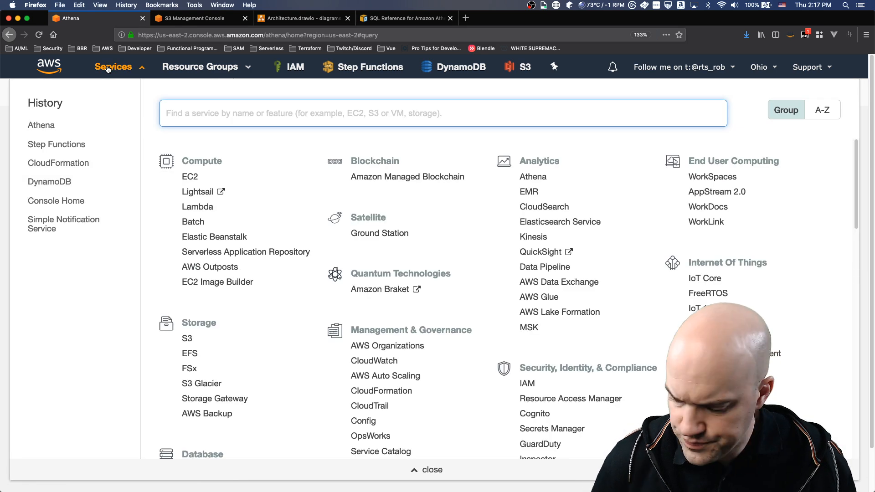
text(quick)
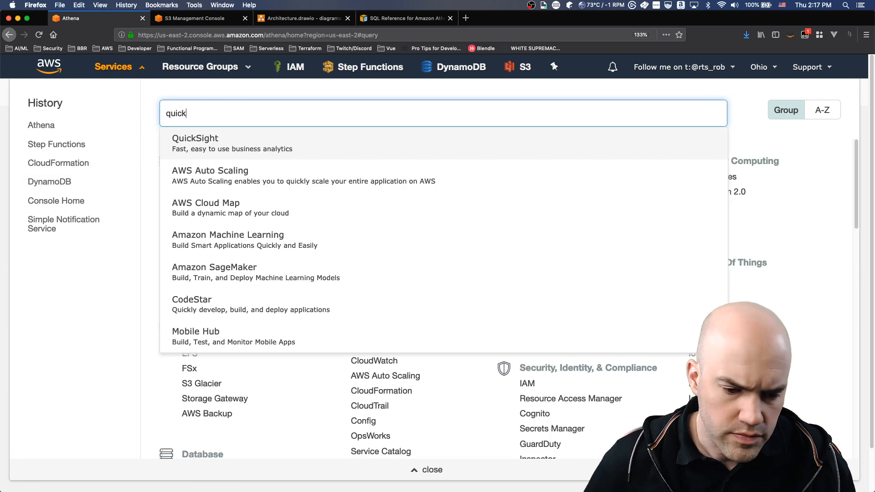
click(244, 146)
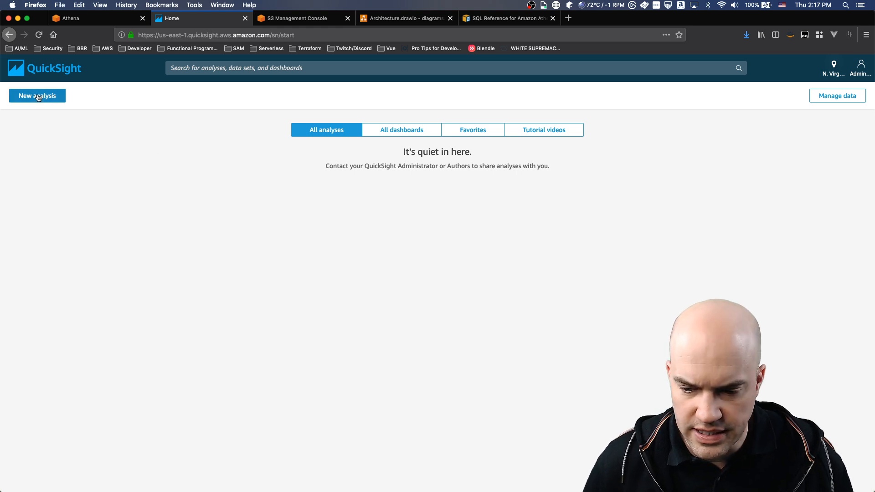
View the QuickSight data sets and switch the region to US East (Ohio).
click(834, 95)
click(836, 70)
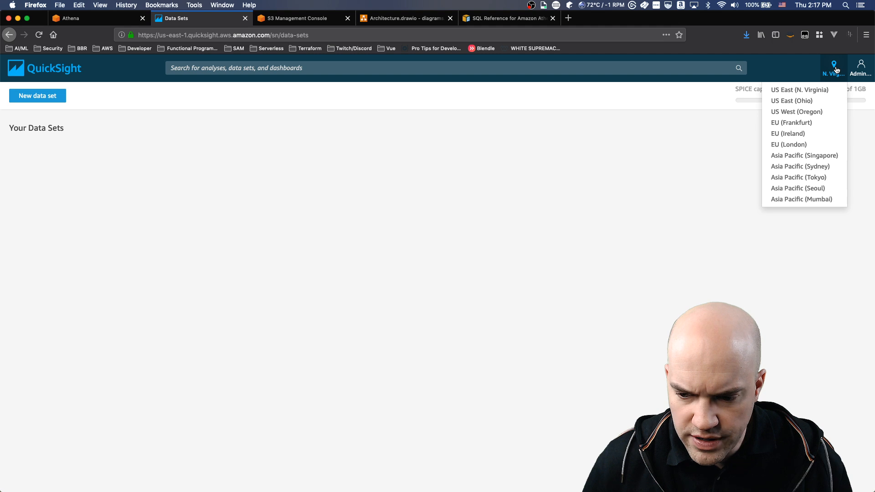
click(792, 99)
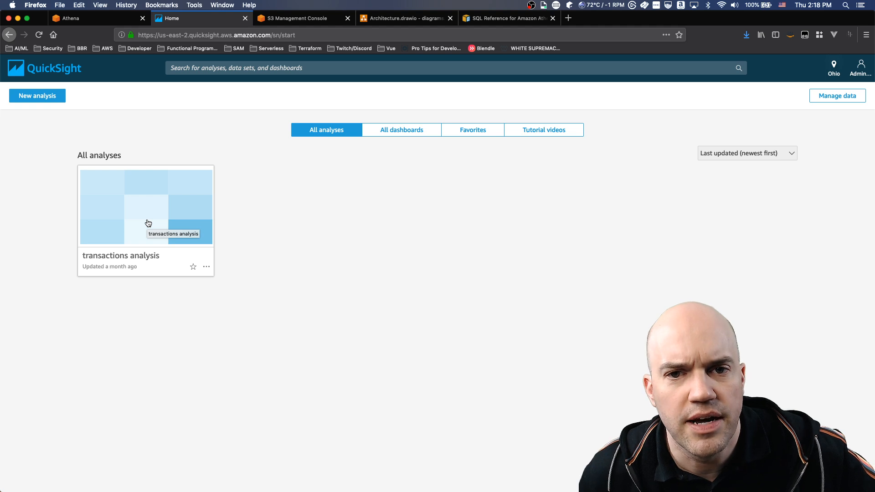
Open the transactions analysis, look over its Benelux transfers sheet, and enlarge the page for readability.
click(134, 210)
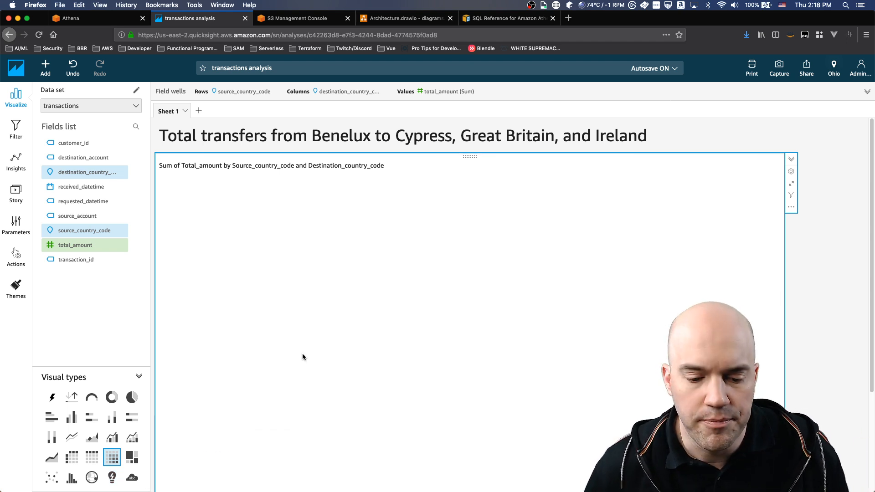
scroll(828, 168, down, 1)
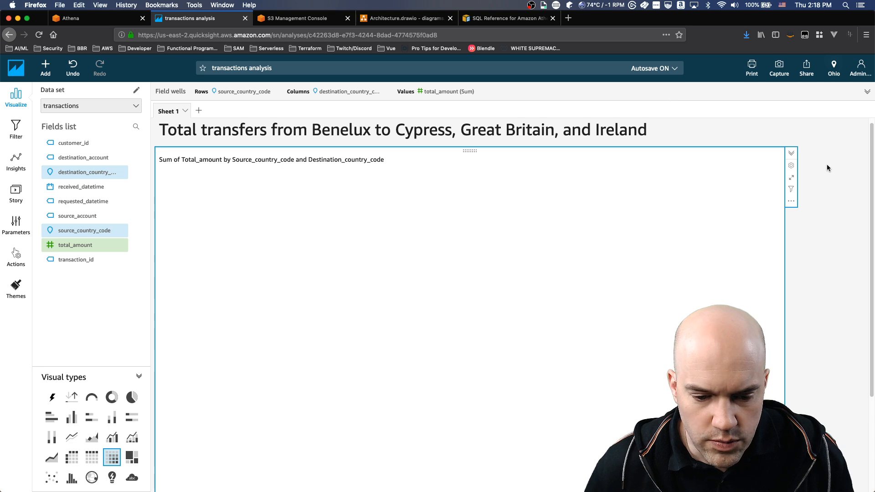
scroll(828, 168, down, 1)
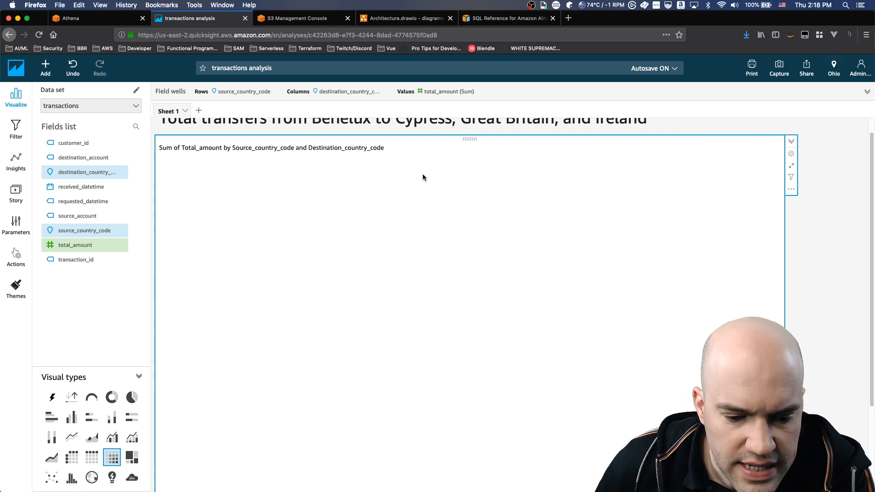
scroll(479, 184, down, 1)
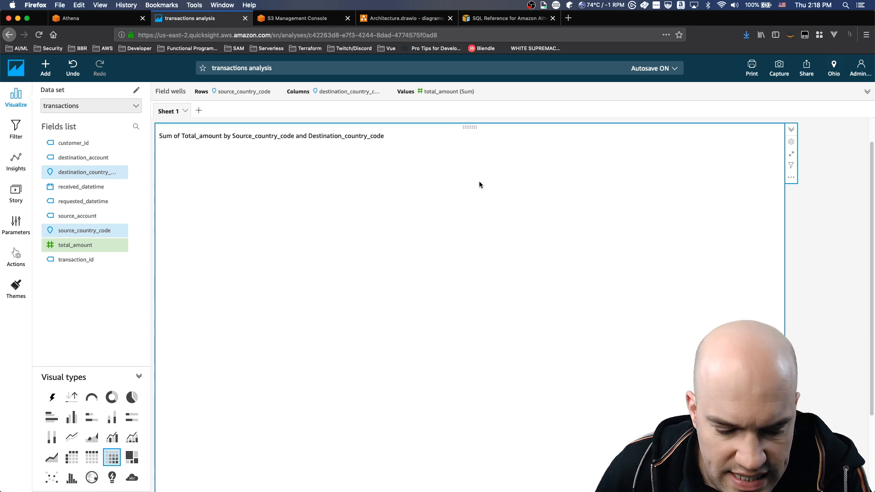
scroll(480, 182, up, 2)
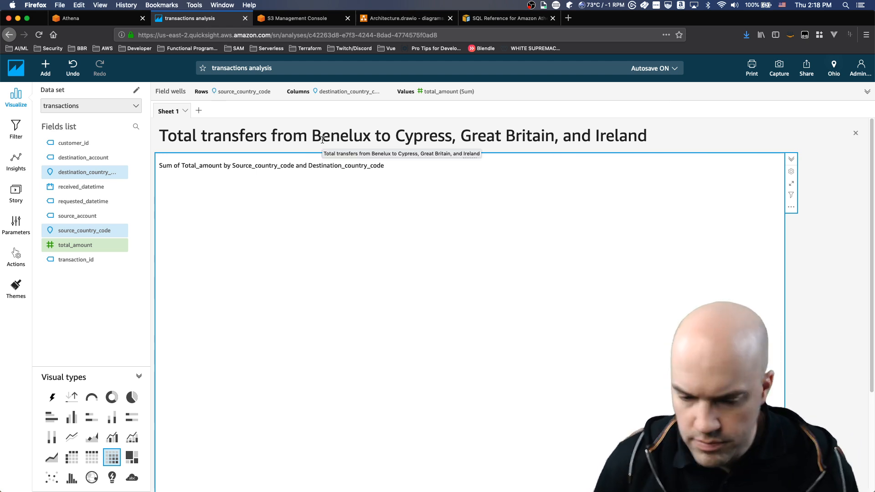
key(super+equal)
key(super+equal)
key(super+equal)
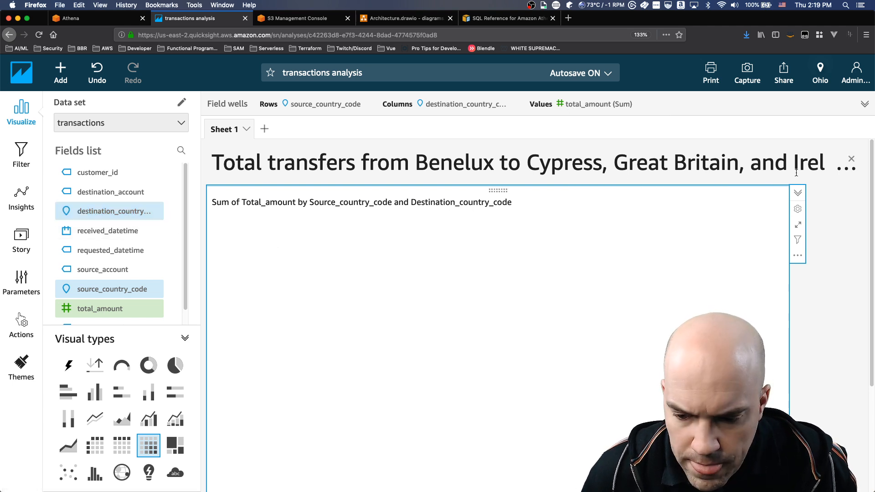
Inspect the visual's source_country_code and destination_country_code filters, checking the country values each one includes.
click(799, 241)
click(724, 260)
scroll(725, 260, down, 2)
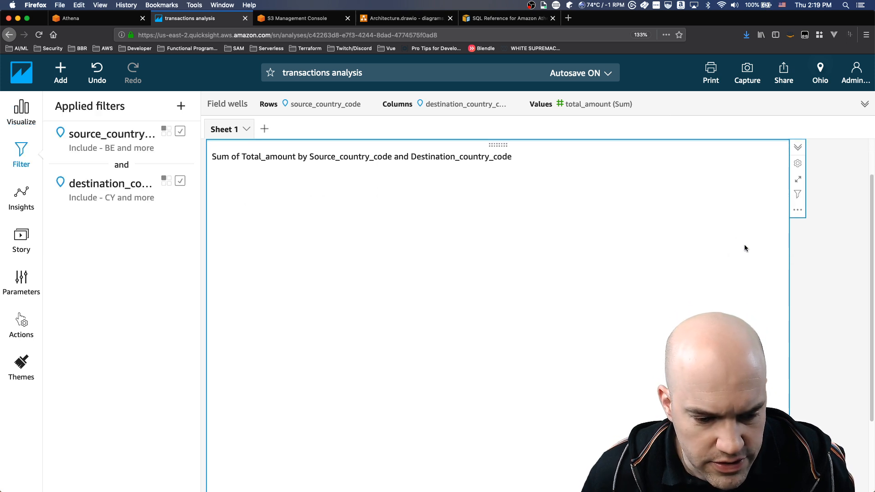
click(108, 148)
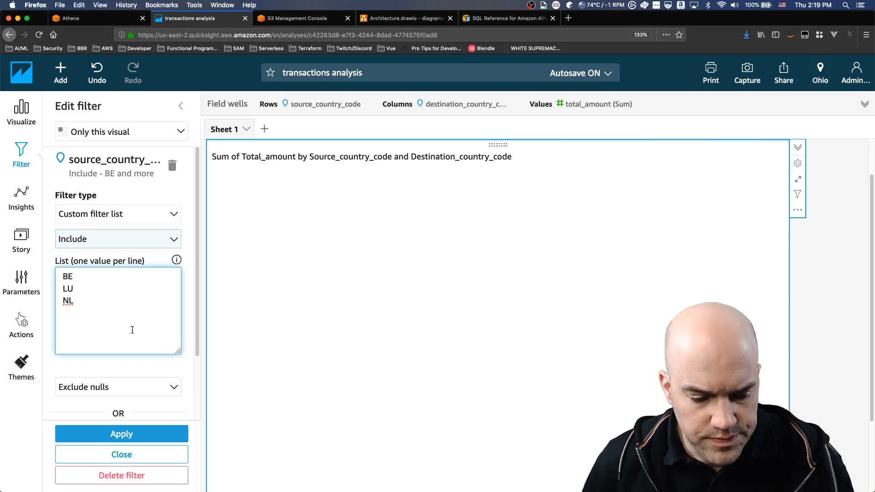
click(122, 454)
click(110, 196)
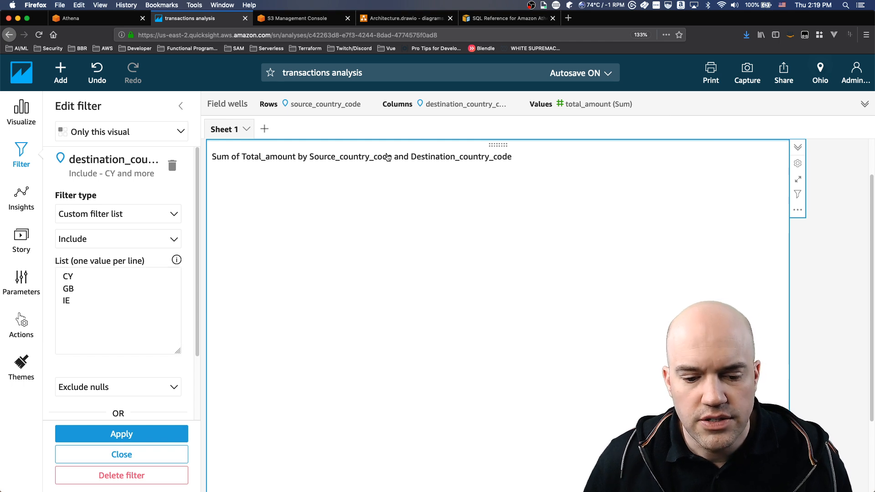
Close the destination_country_code filter and look over the visual's formatting options and expanded field wells.
click(123, 455)
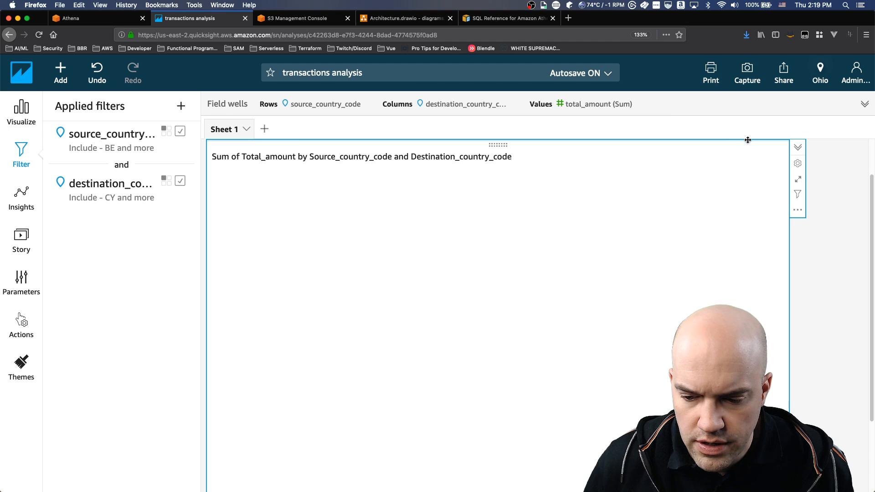
click(24, 113)
click(798, 164)
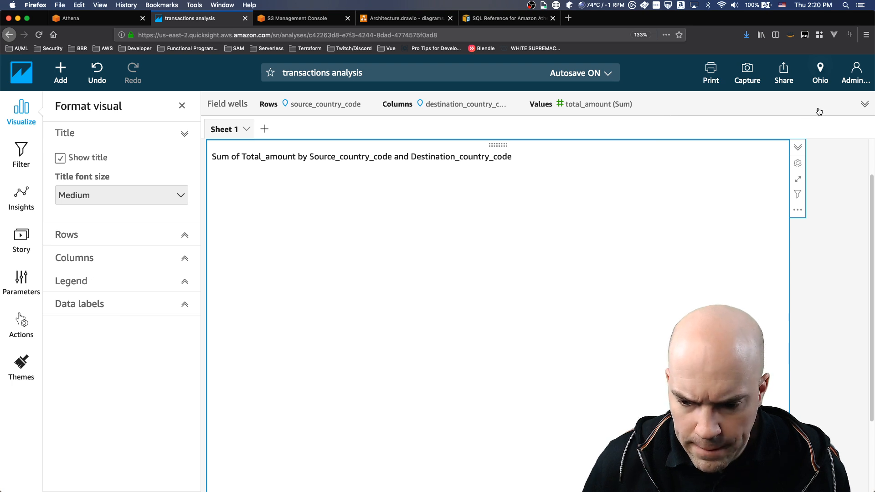
click(865, 104)
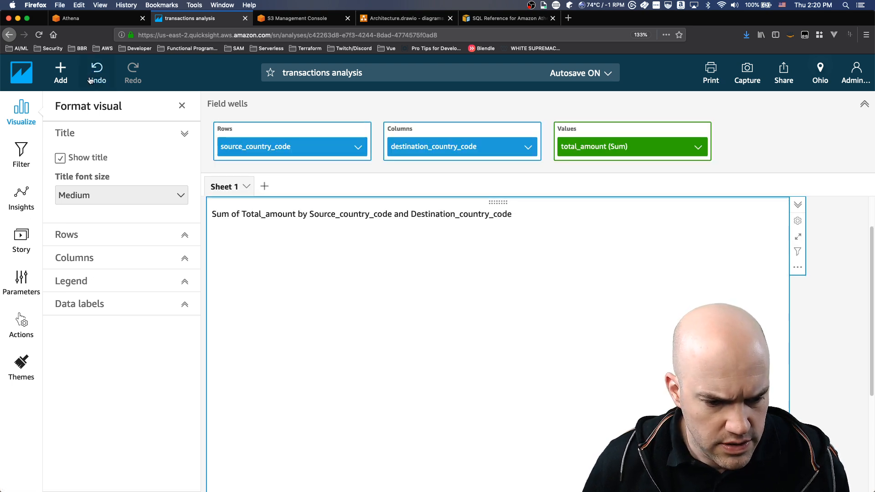
Leave the analysis and open the transactions data set for editing.
click(26, 73)
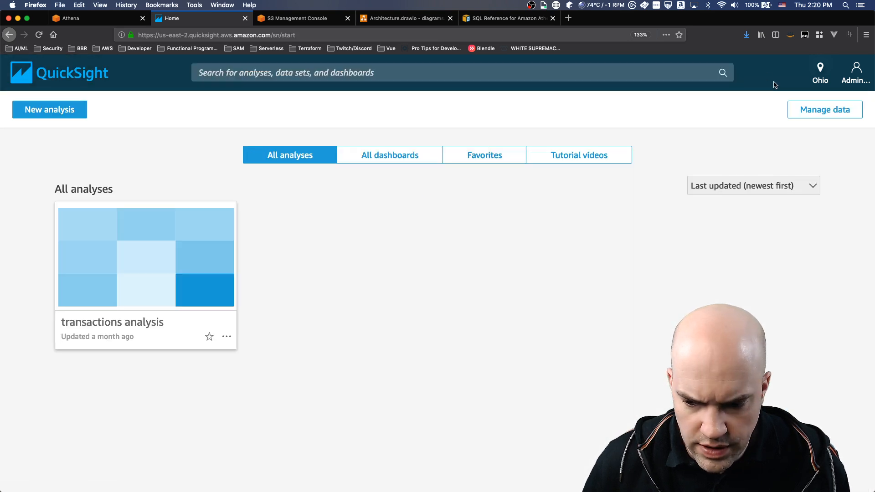
click(825, 108)
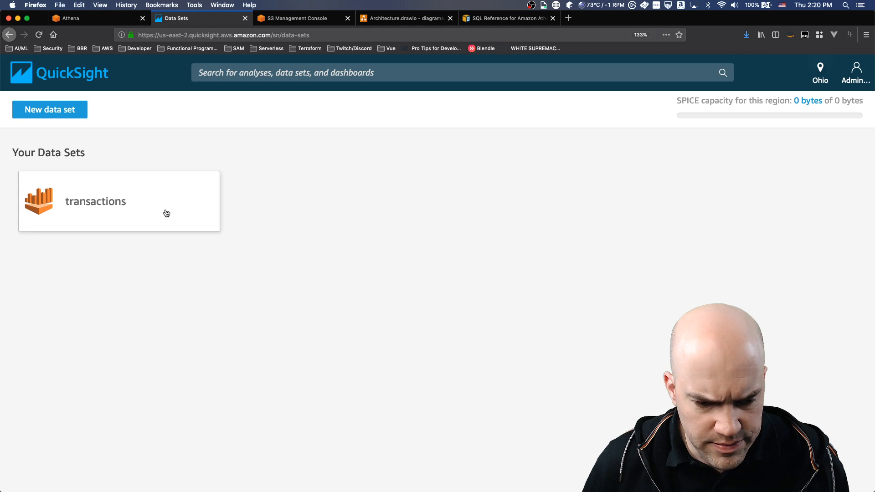
click(99, 201)
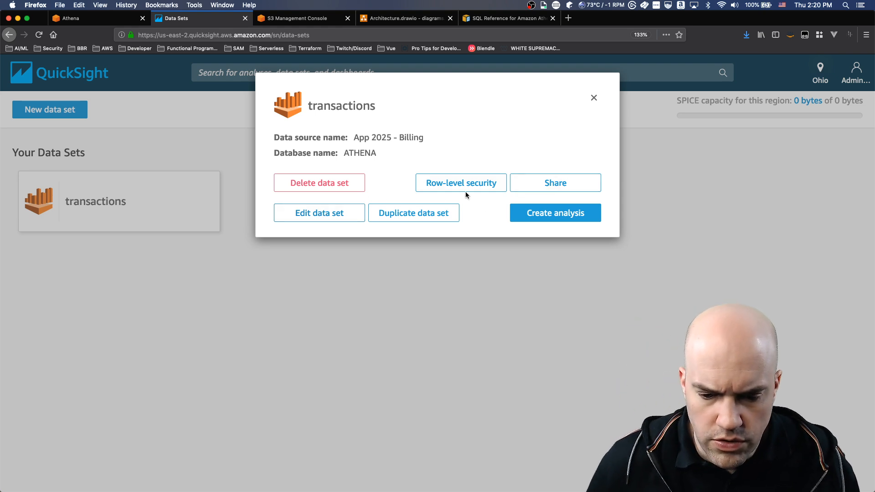
click(311, 215)
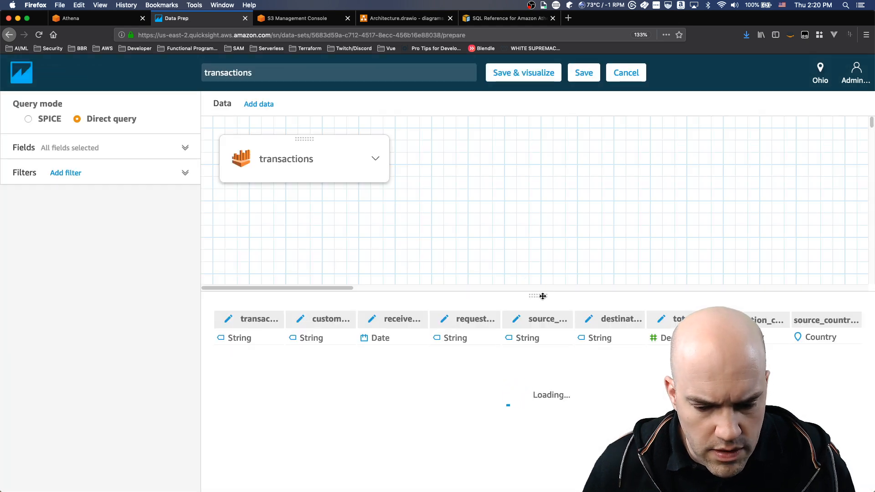
Check the data set's fields and data preview, and view the transactions table's details.
drag(539, 295, 537, 218)
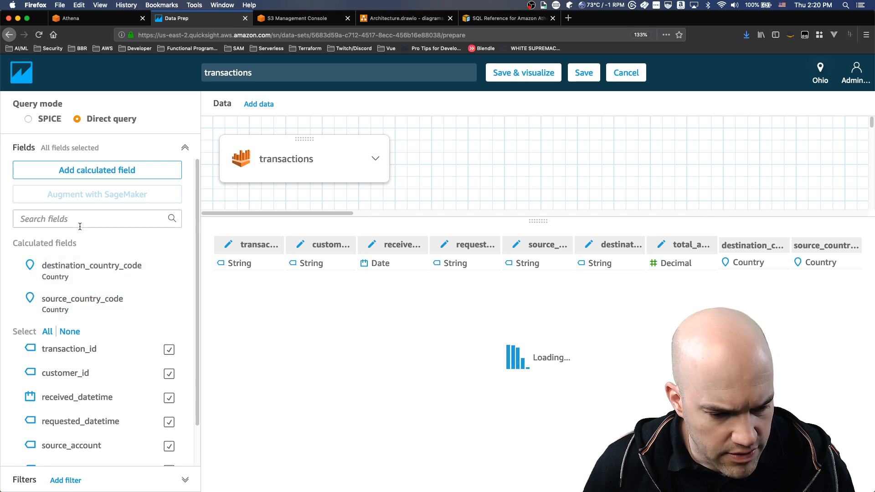
click(376, 159)
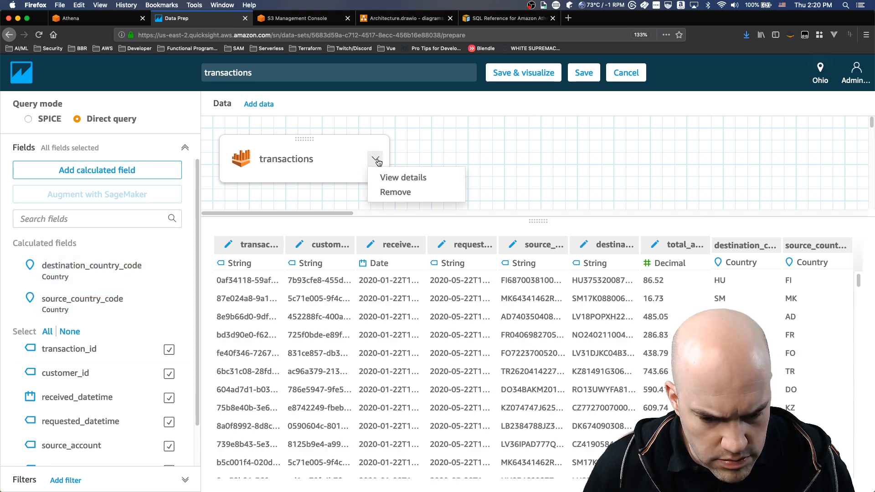
click(395, 179)
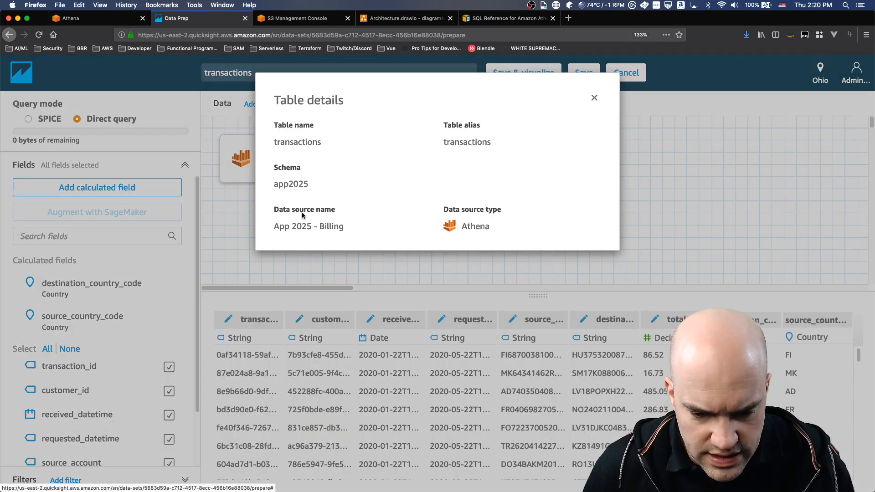
click(595, 99)
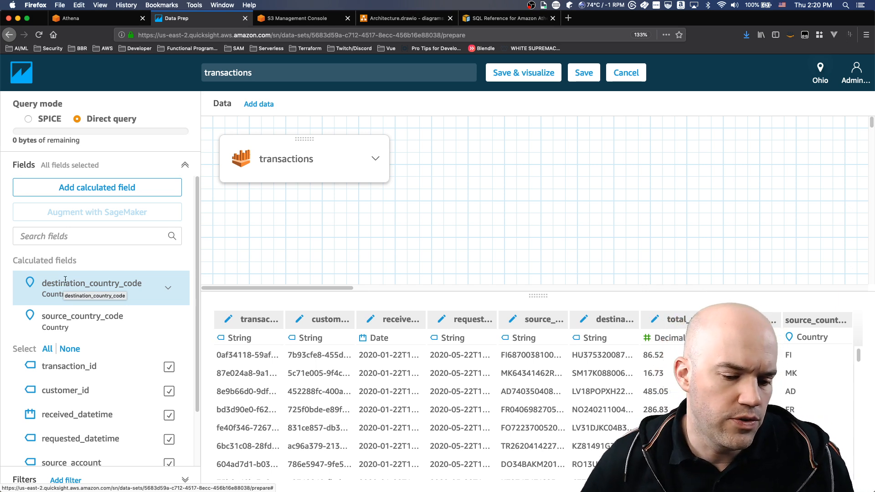
Try adding the country_info table from the app2025 schema to the transactions data set, and remove it again.
click(256, 105)
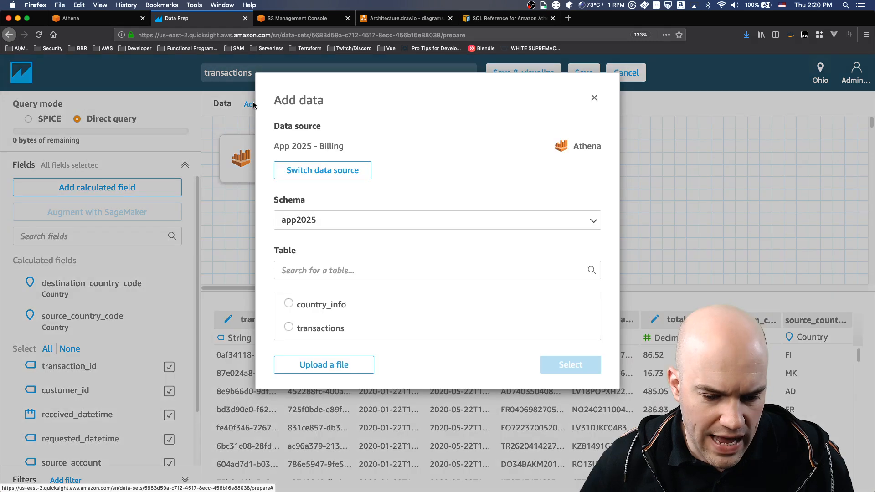
click(346, 271)
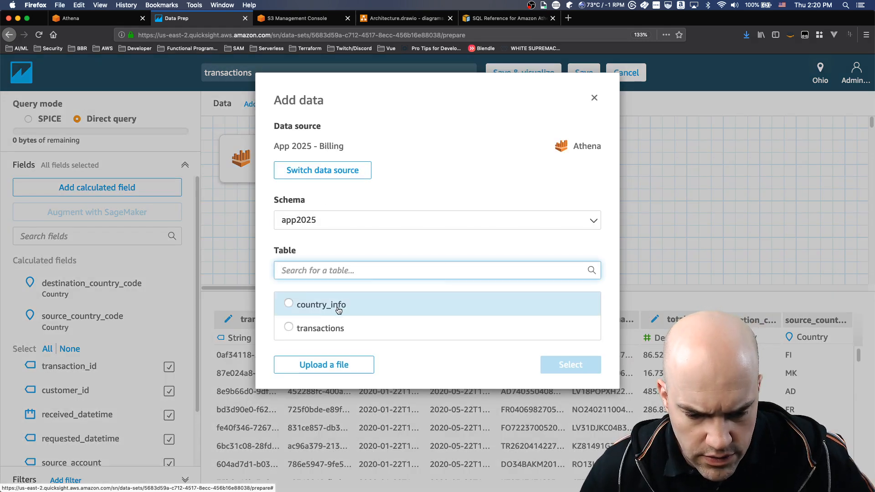
click(289, 304)
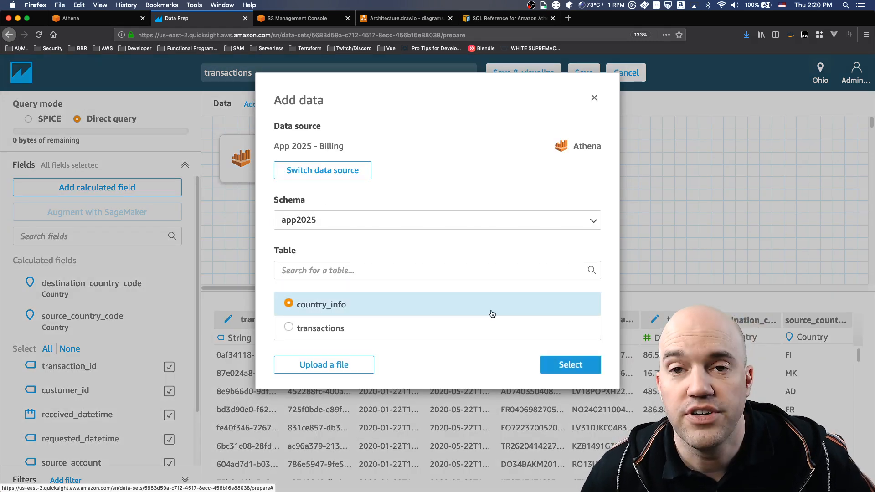
click(570, 364)
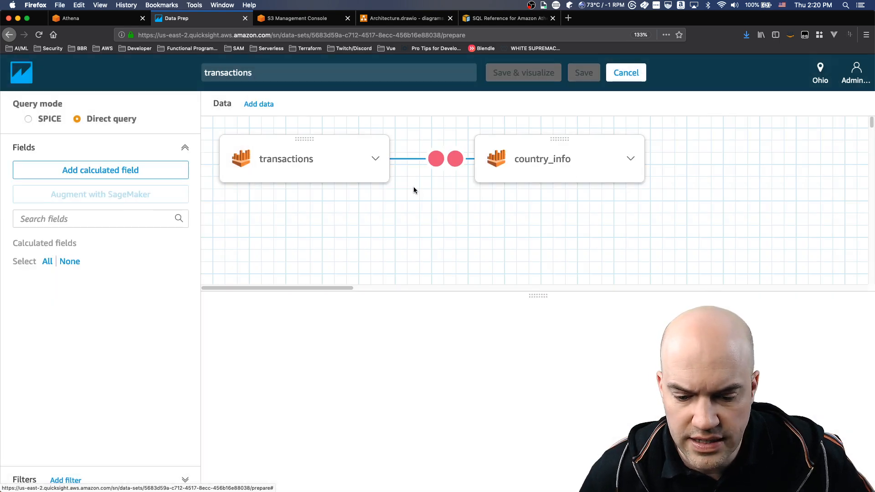
click(631, 160)
click(647, 191)
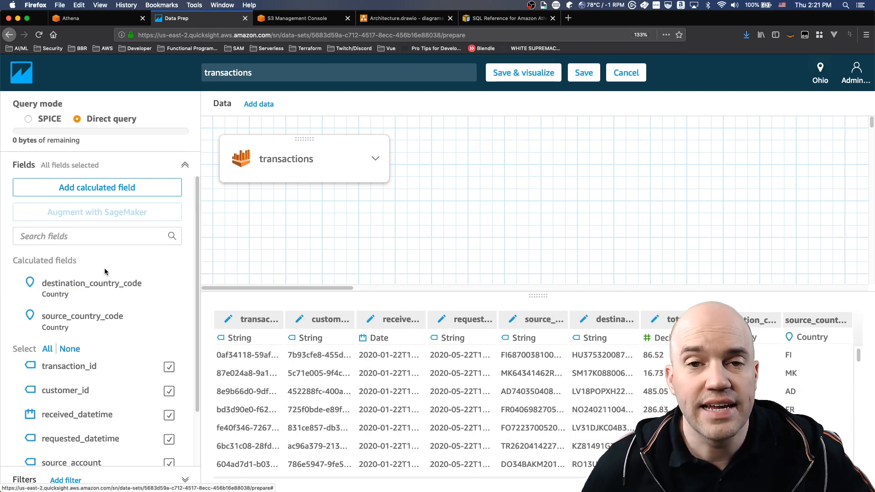
Inspect the name and substring formula of the destination_country_code calculated field, and close it without changes.
click(165, 289)
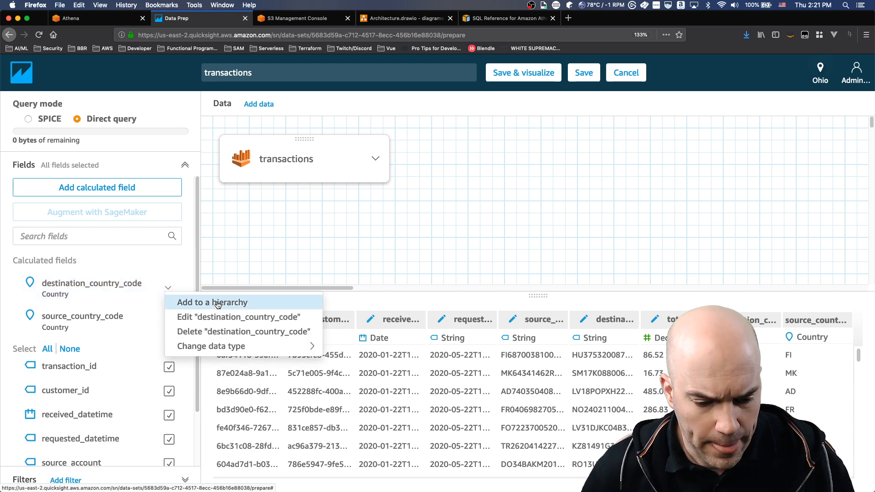
click(208, 317)
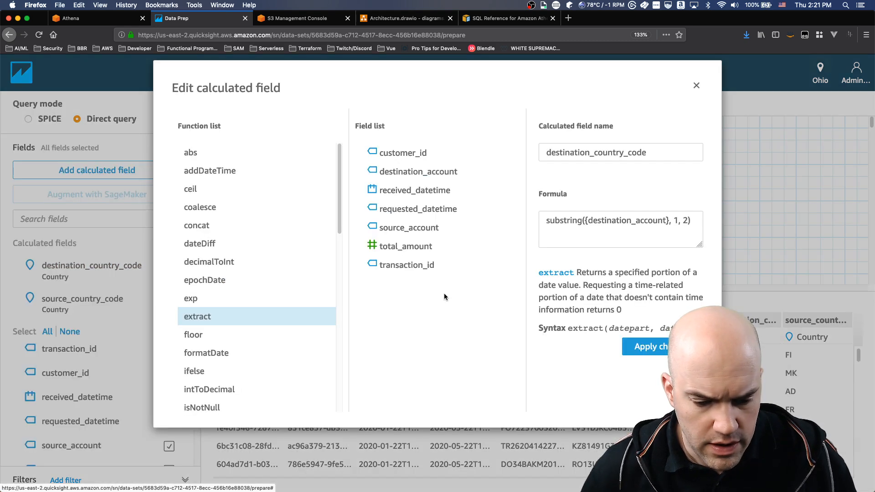
click(593, 230)
drag(547, 220, 694, 220)
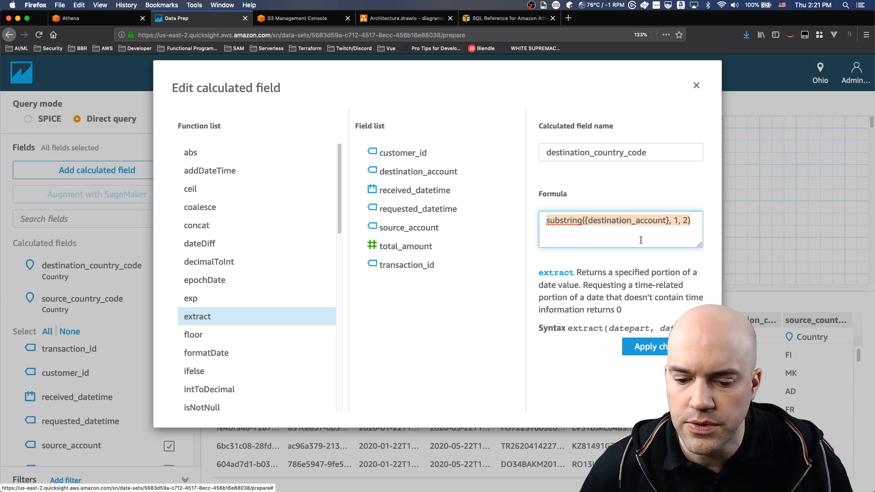
click(623, 237)
drag(585, 222, 669, 220)
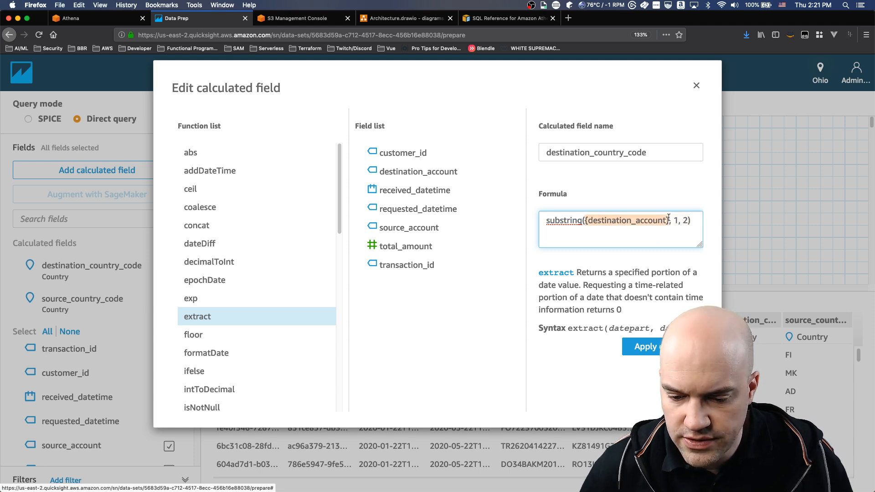
click(687, 221)
double_click(673, 148)
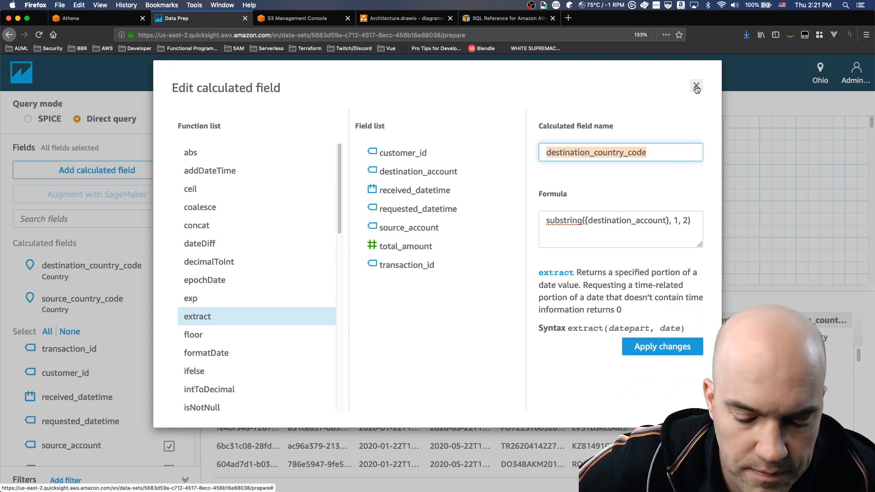
click(696, 87)
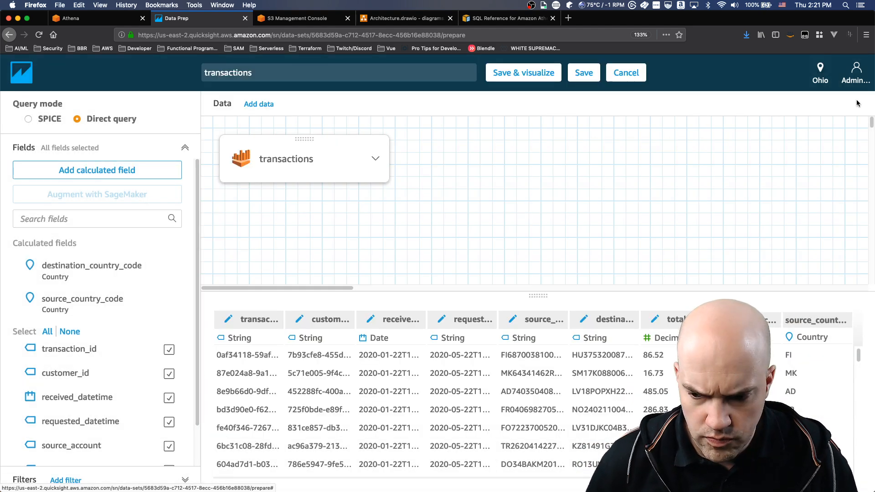
Leave the transactions data set and start creating a new data set.
click(33, 66)
click(817, 112)
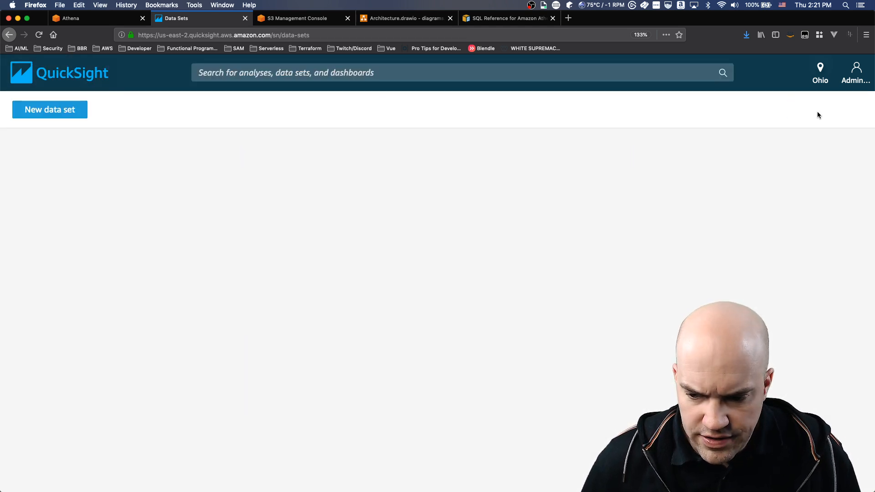
click(68, 110)
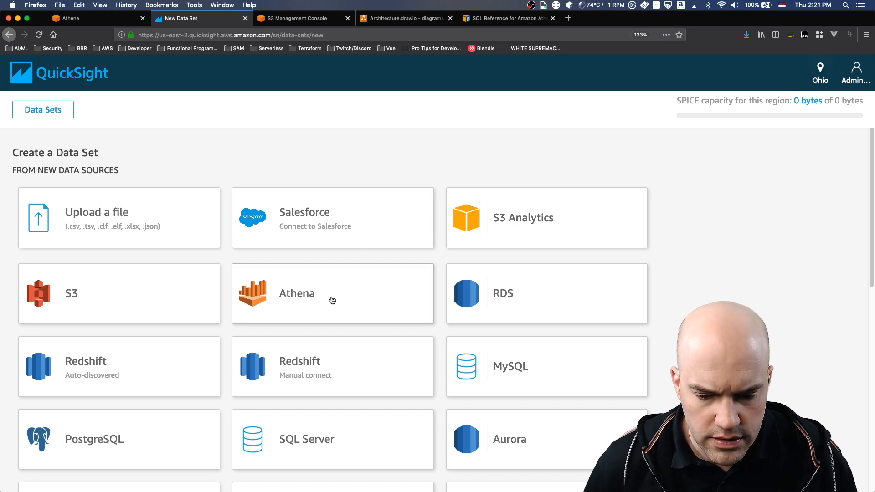
Create an Athena data source named Country Data on the primary workgroup, validating its connection.
click(310, 300)
click(380, 144)
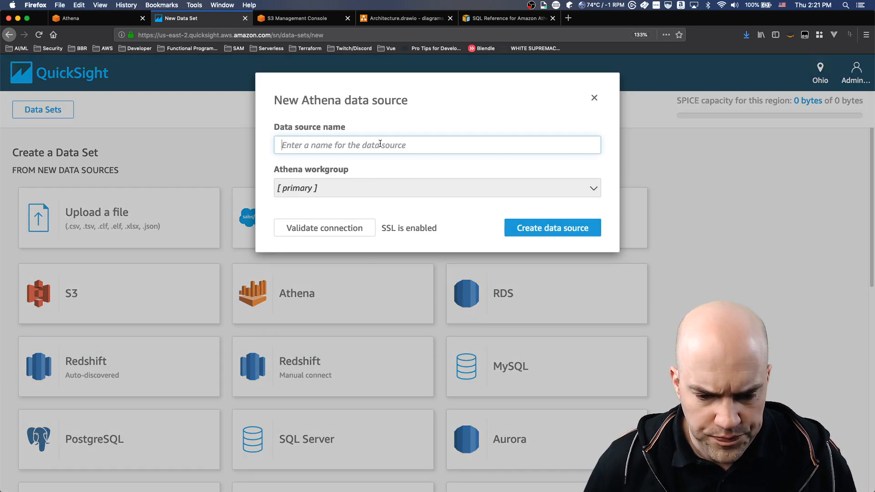
text(Country Data)
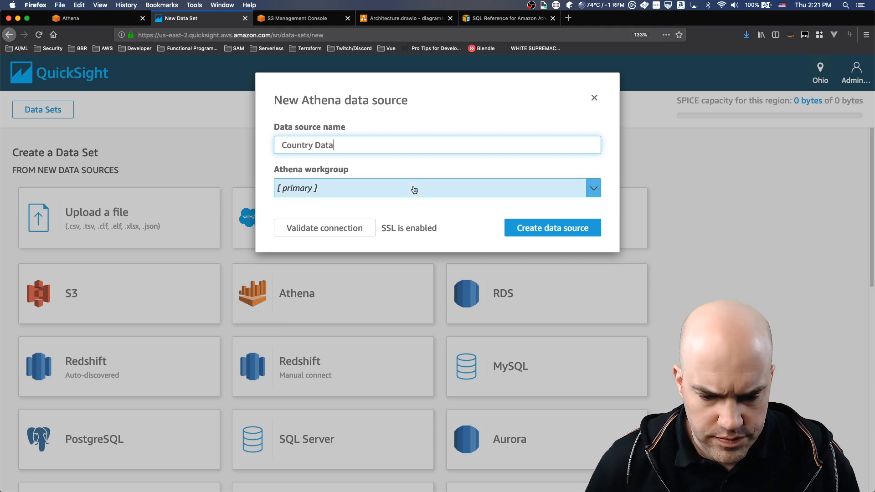
click(434, 194)
click(434, 195)
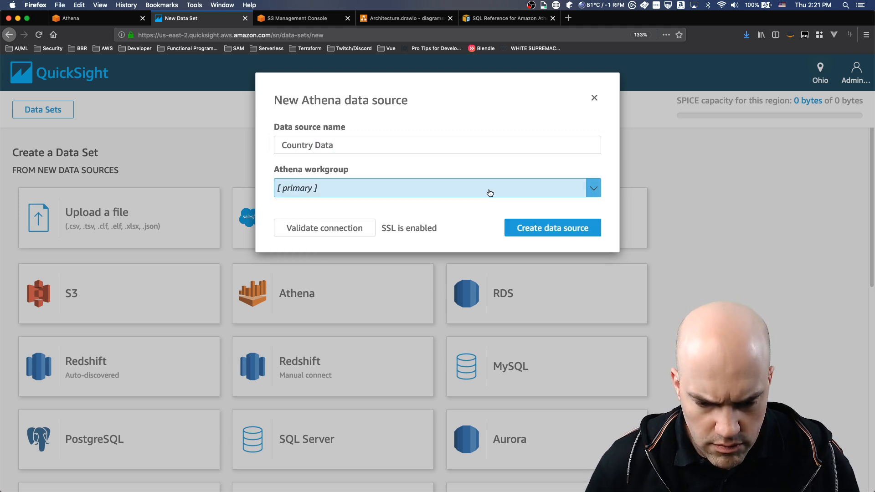
click(560, 231)
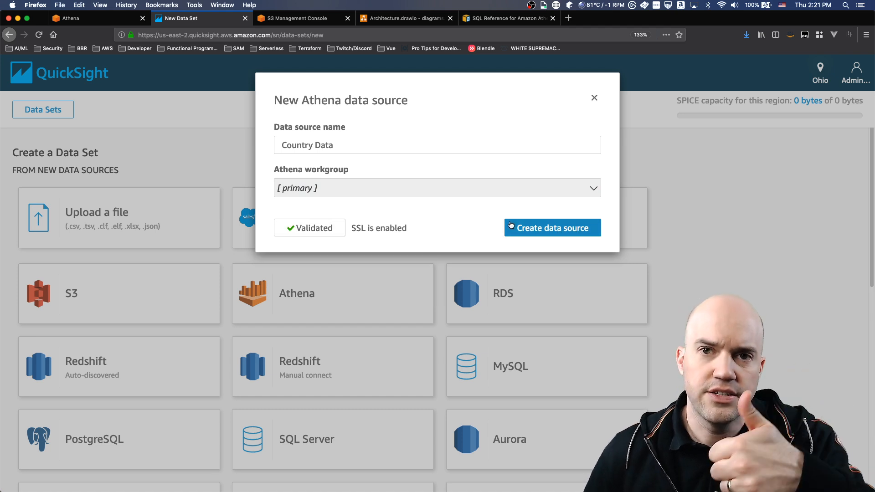
click(539, 230)
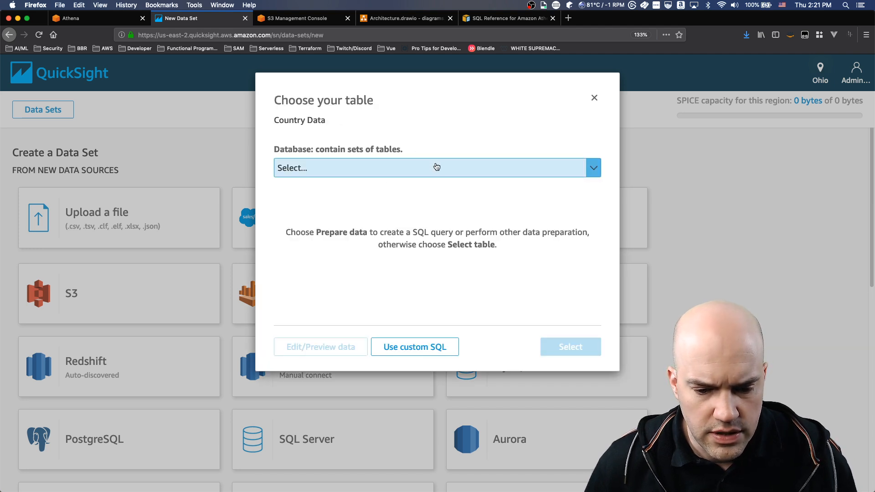
Choose the app2025 database and its country_info table for the new data set.
click(433, 168)
click(346, 195)
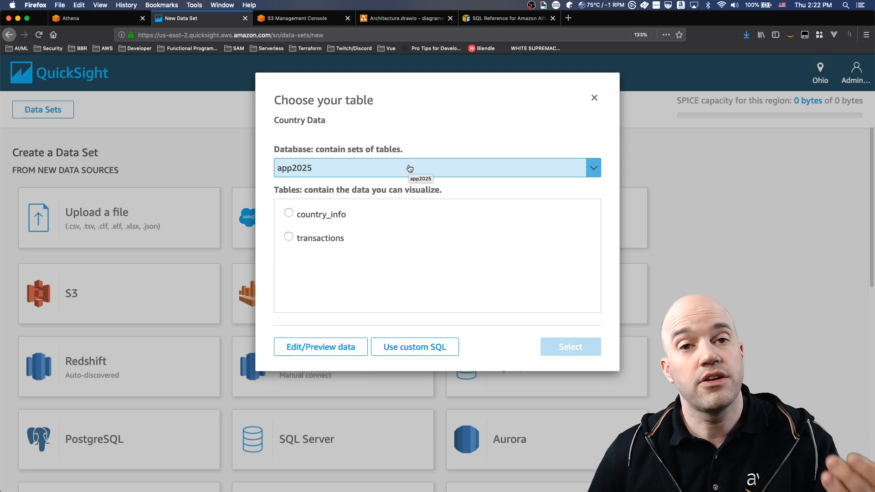
click(307, 217)
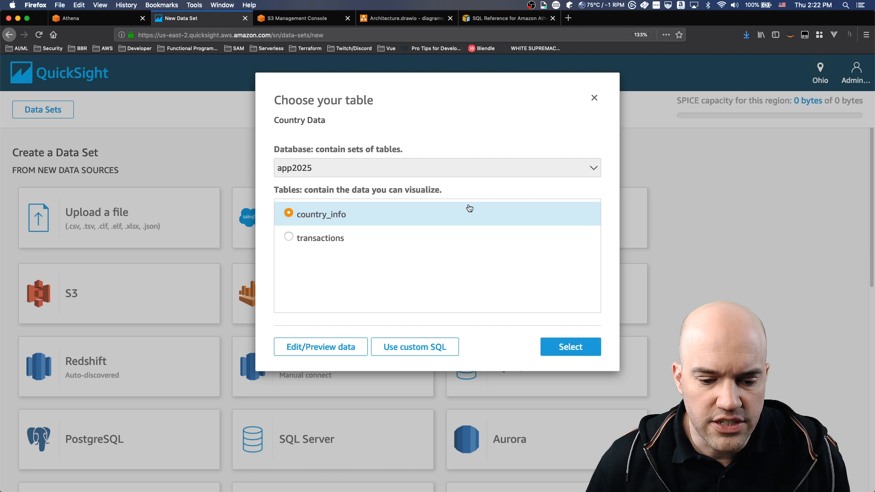
Switch to Athena and review the saved query that creates the country_info view, highlighting the view's name.
click(92, 18)
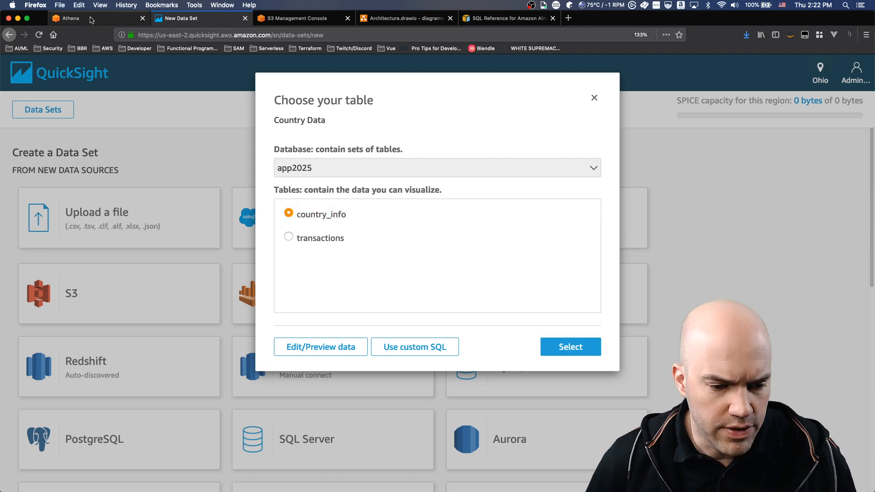
click(426, 469)
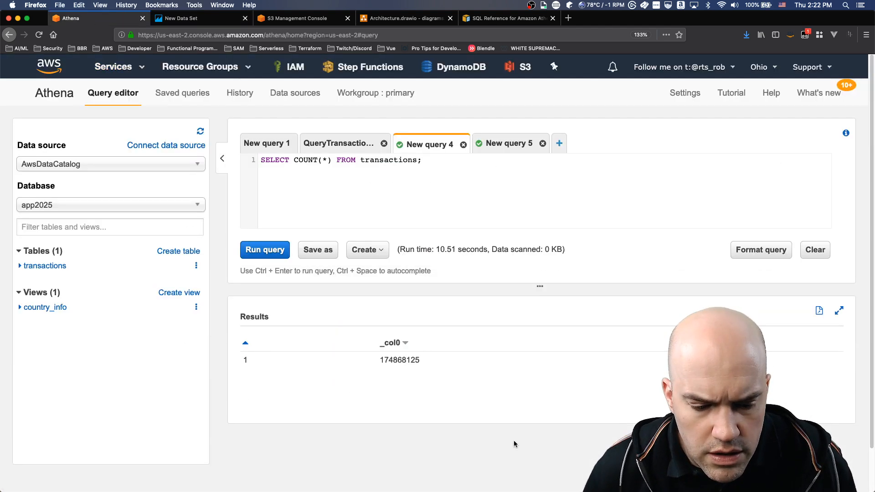
click(325, 146)
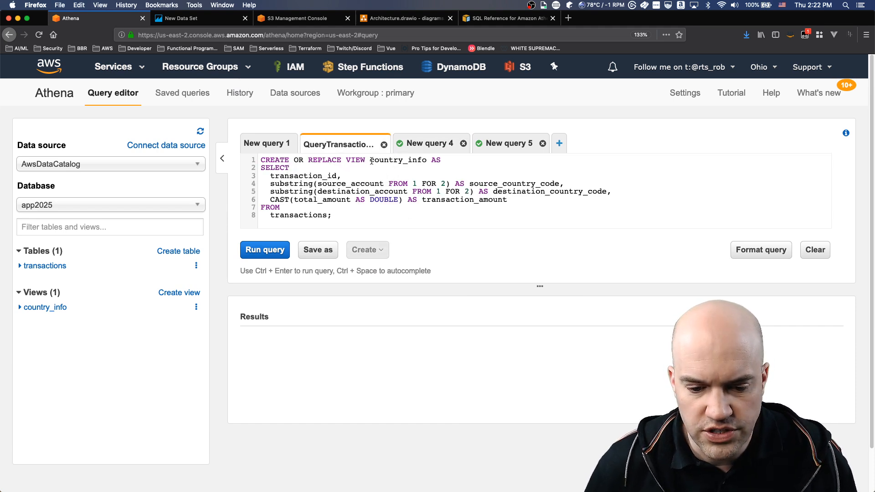
drag(371, 161, 425, 159)
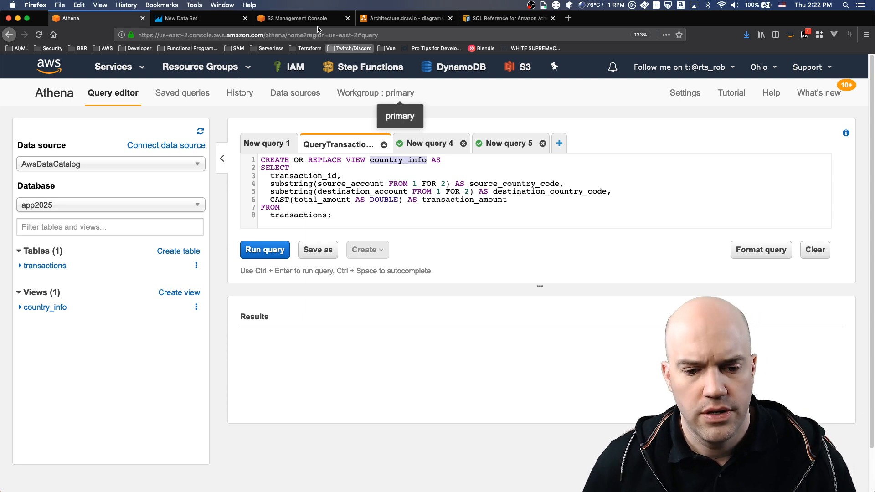
Return to QuickSight and finish the country_info data set by querying the data directly, opening it for visualization.
click(199, 21)
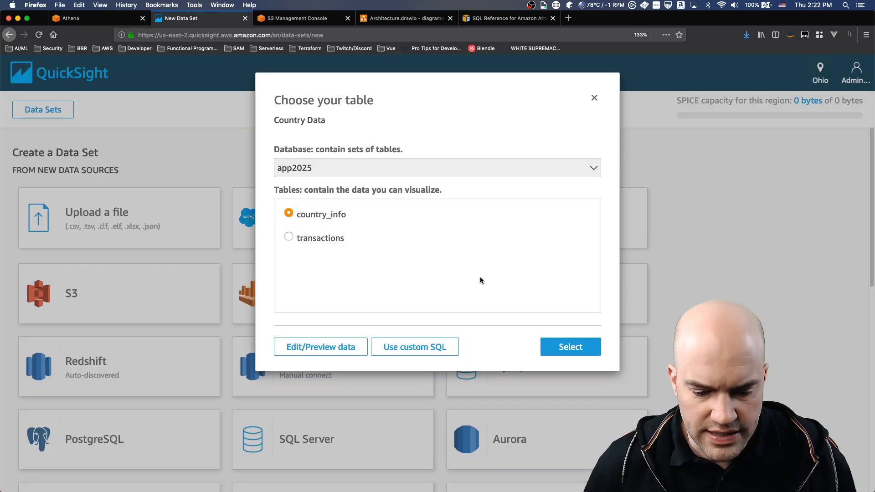
click(576, 350)
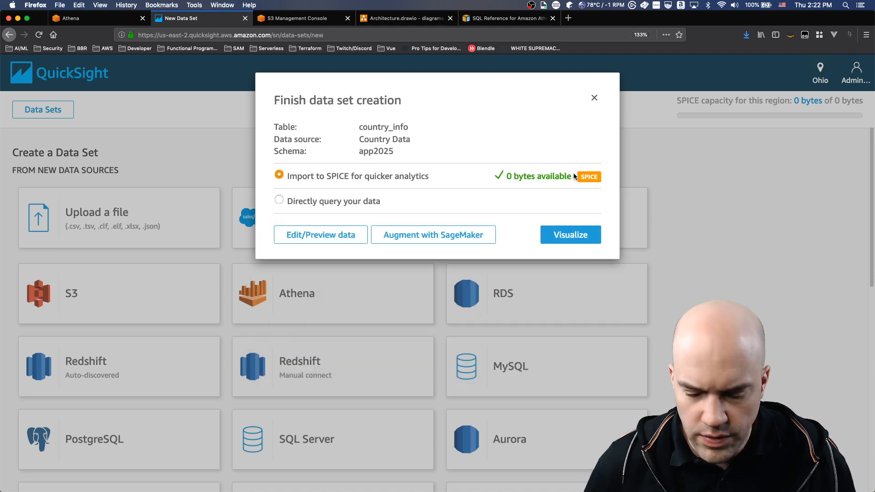
click(283, 202)
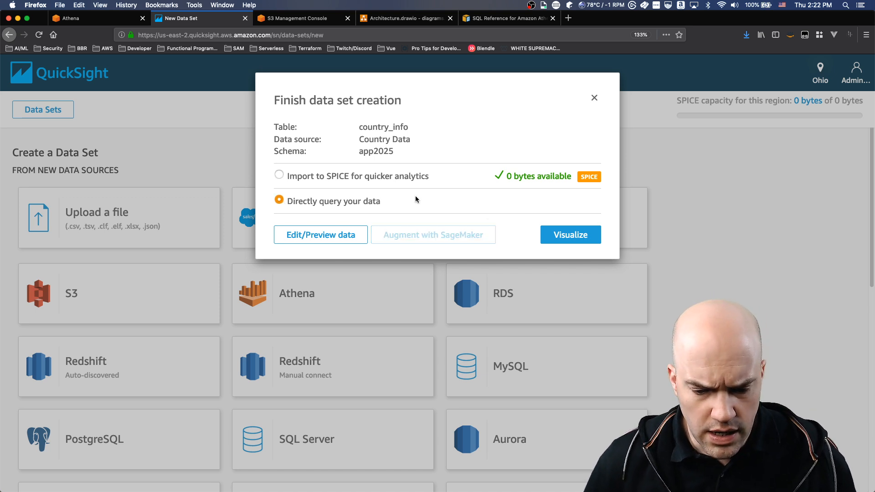
click(568, 235)
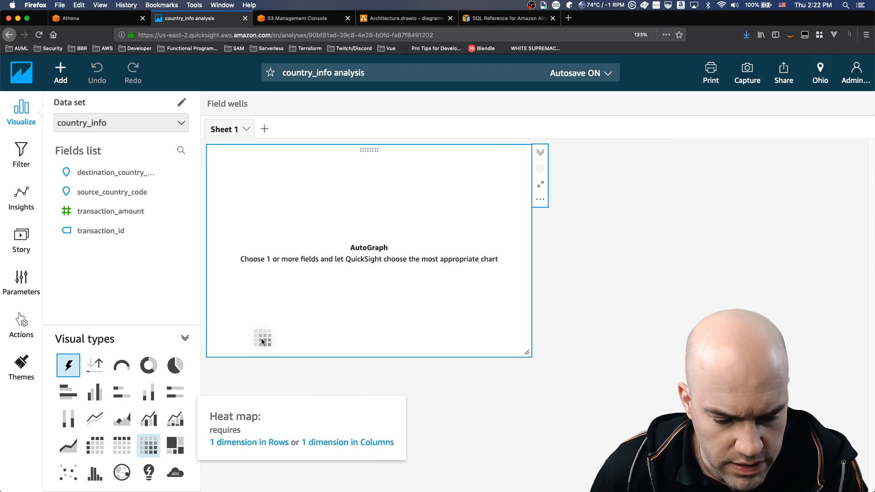
Build a heat map with source_country_code as rows, destination_country_code as columns and transaction_amount as values.
drag(261, 338, 298, 286)
click(149, 445)
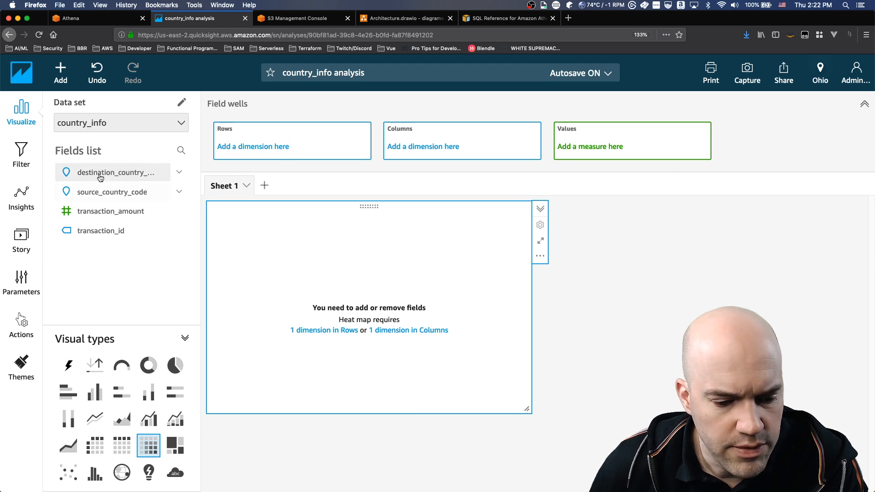
drag(97, 195, 279, 148)
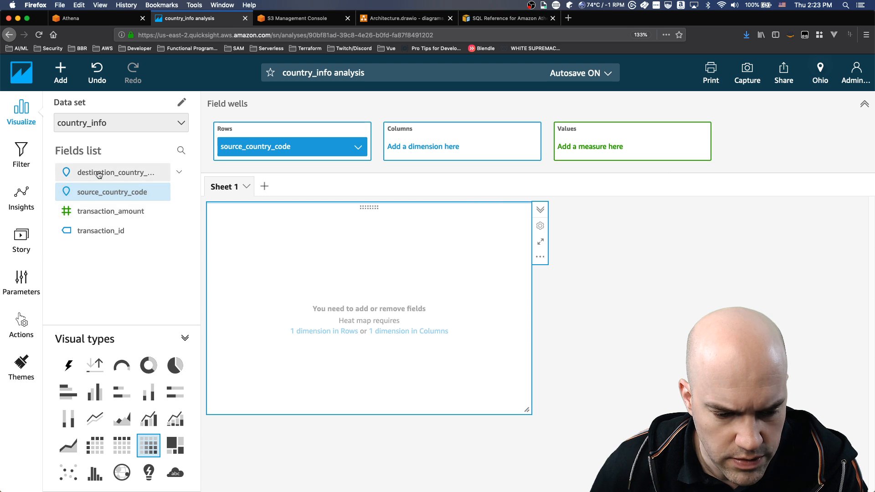
drag(88, 172, 445, 152)
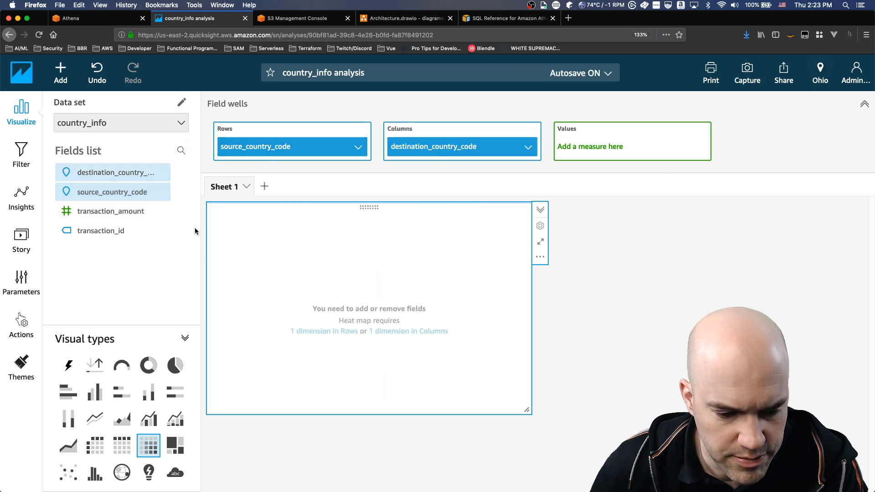
drag(95, 217, 596, 153)
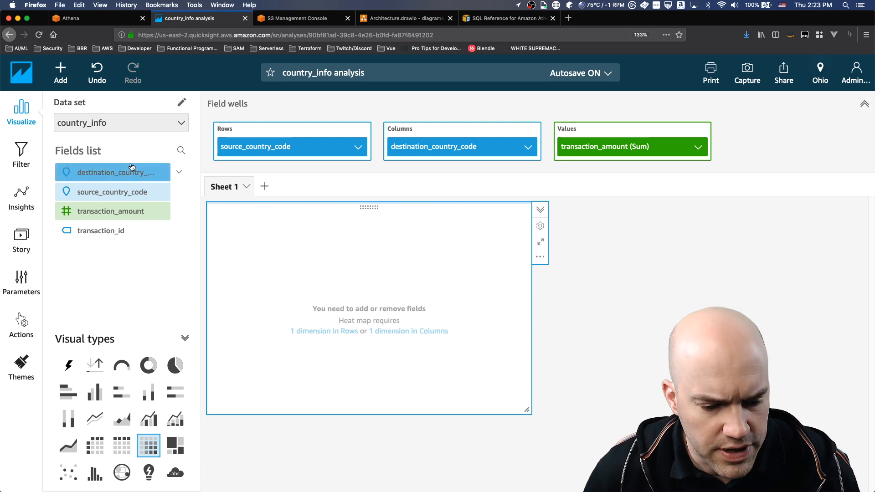
Add a filter on destination_country_code to the heat map, using the Filter list type.
click(178, 174)
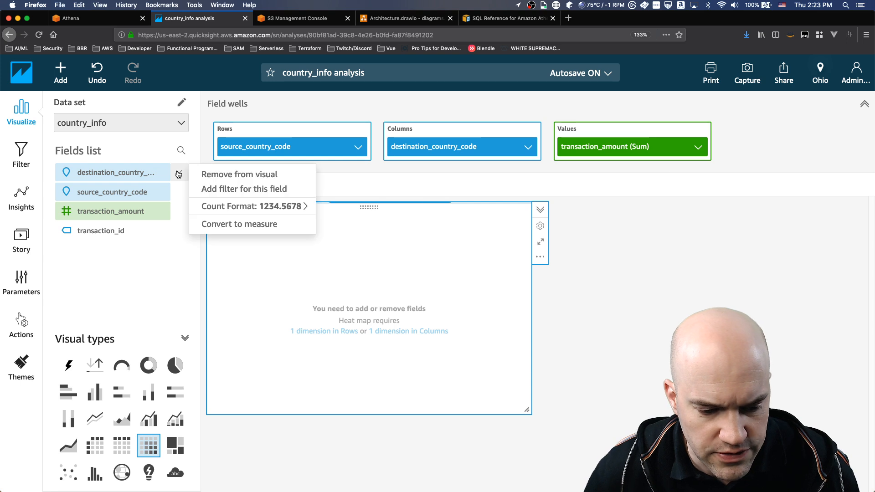
click(206, 187)
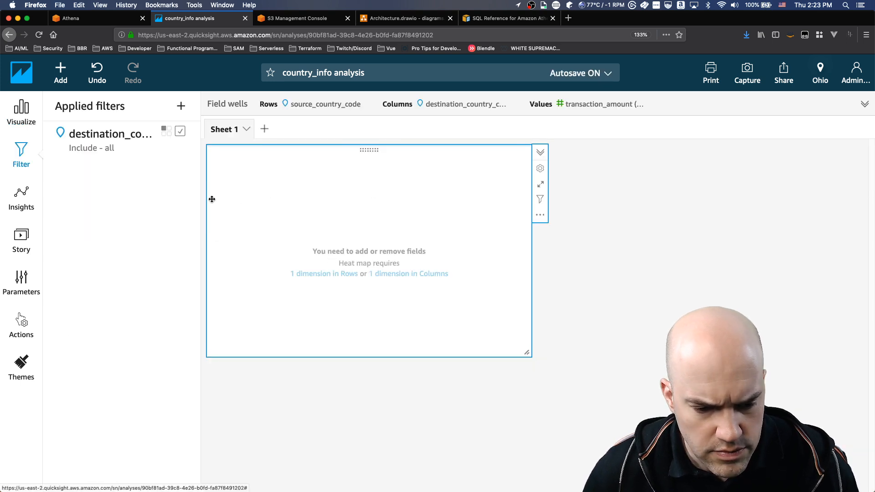
click(110, 157)
click(97, 216)
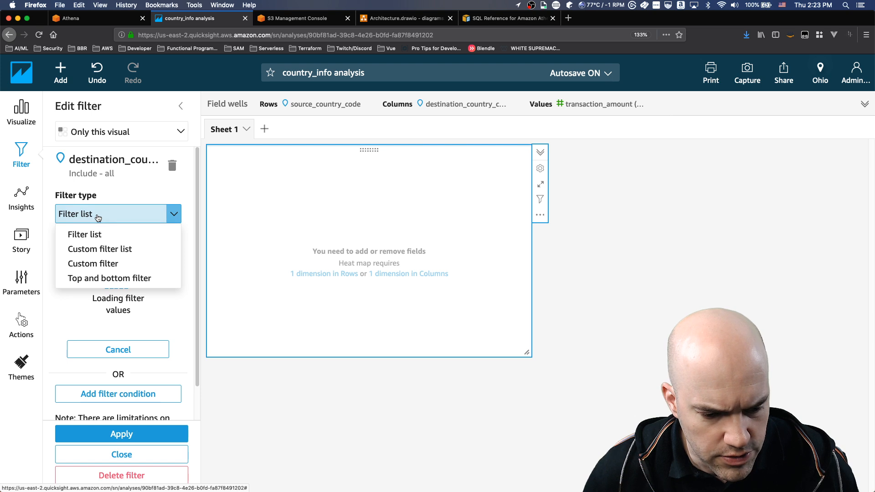
click(99, 235)
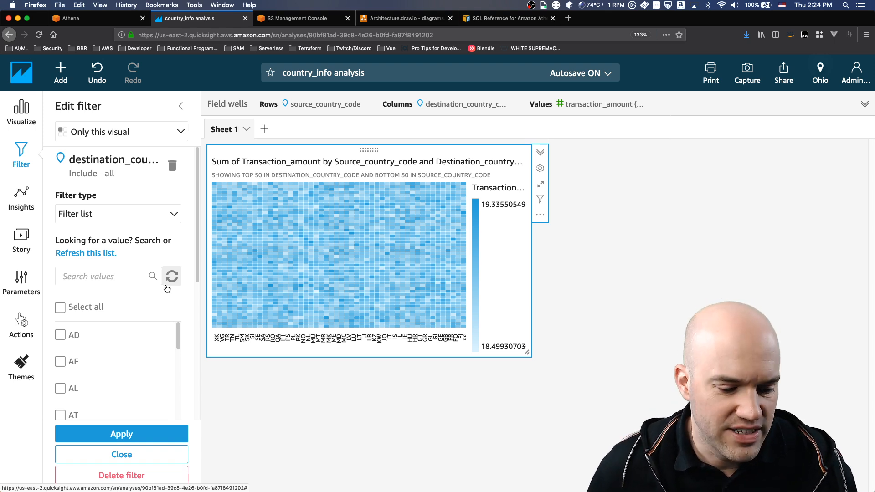
Limit the destination_country_code filter to BE, LU and NL, apply it and close the filter editor.
scroll(95, 358, down, 1)
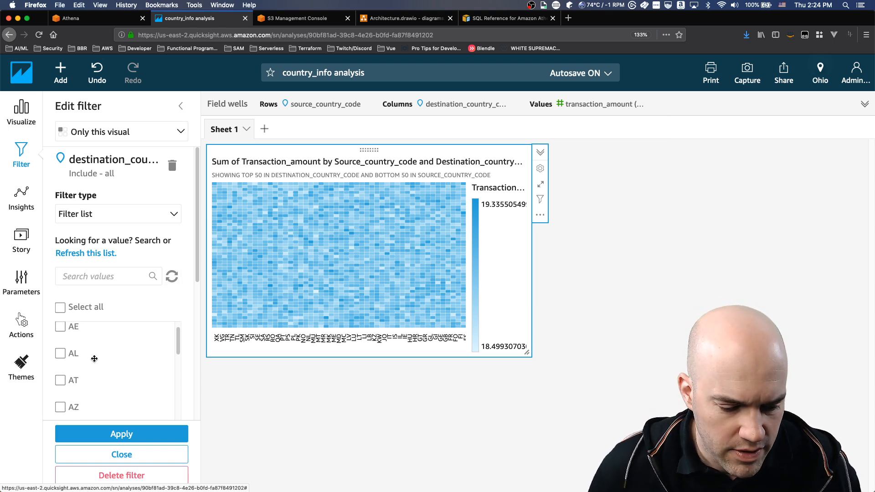
scroll(94, 359, down, 3)
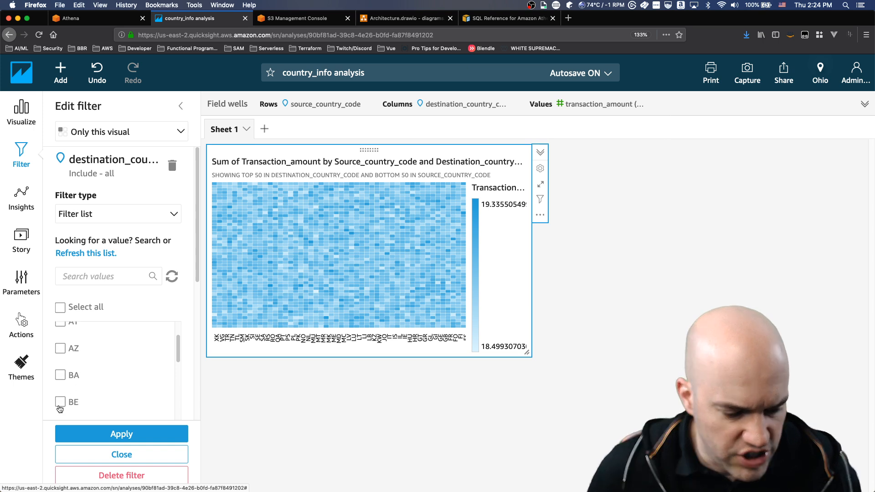
click(60, 402)
scroll(115, 379, down, 10)
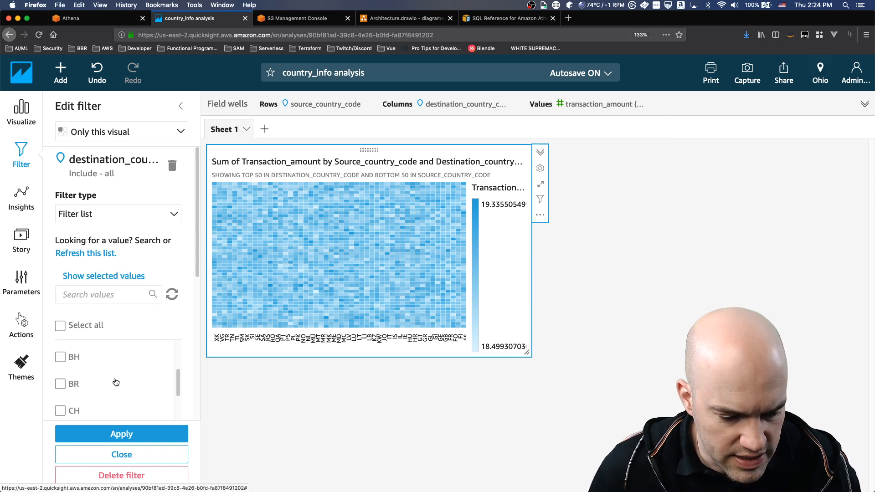
scroll(116, 381, down, 10)
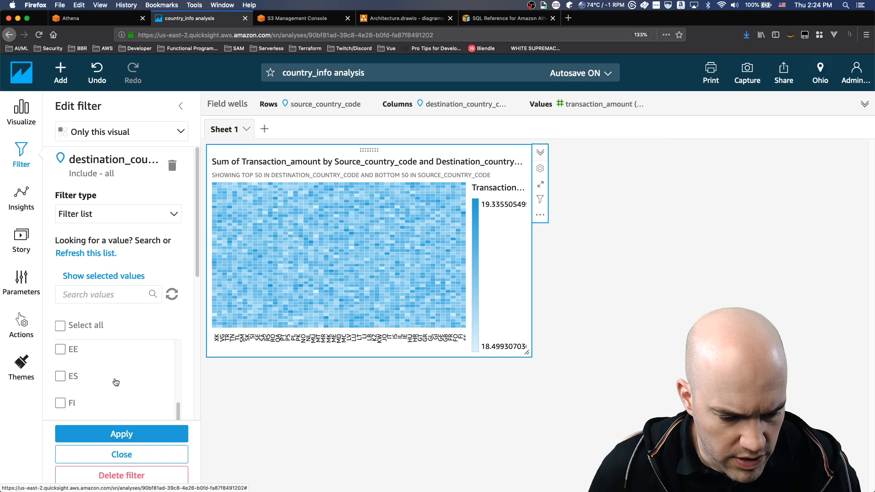
scroll(116, 382, down, 8)
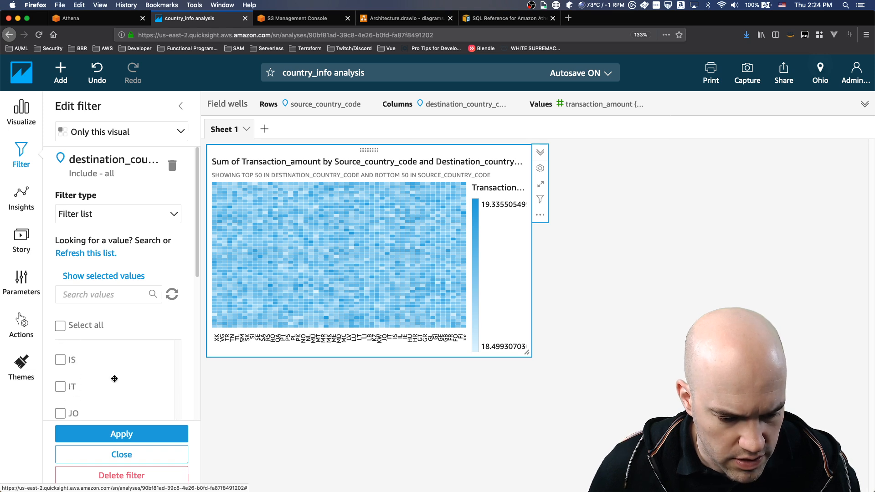
scroll(109, 383, down, 6)
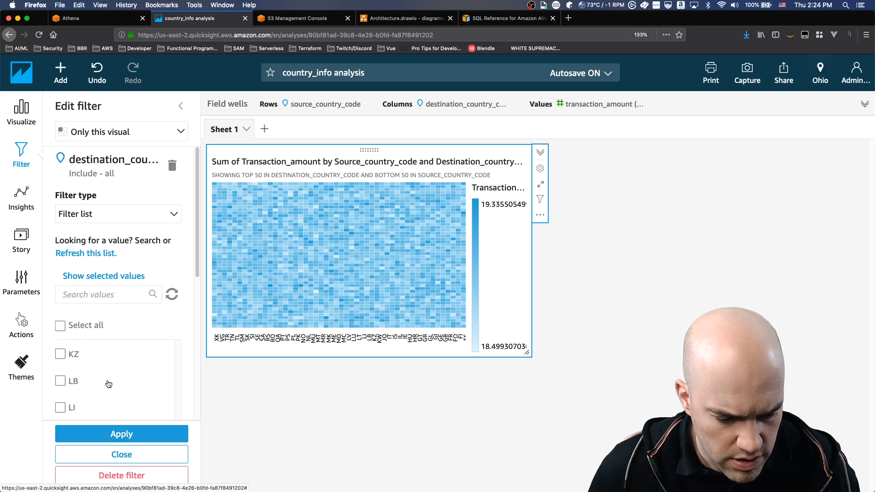
click(61, 411)
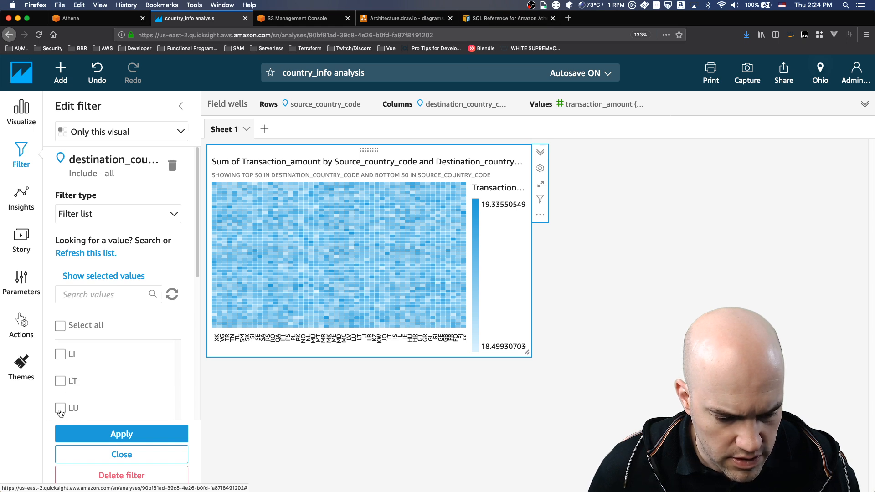
scroll(114, 383, down, 2)
scroll(114, 382, down, 5)
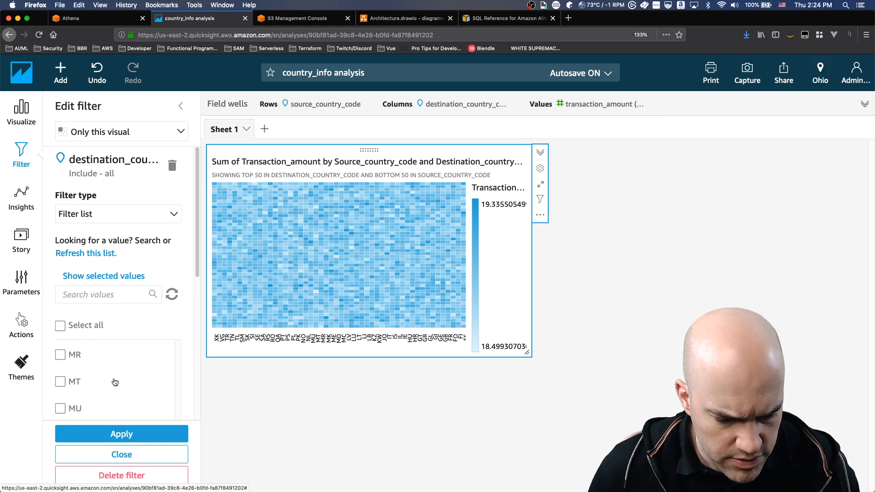
click(61, 385)
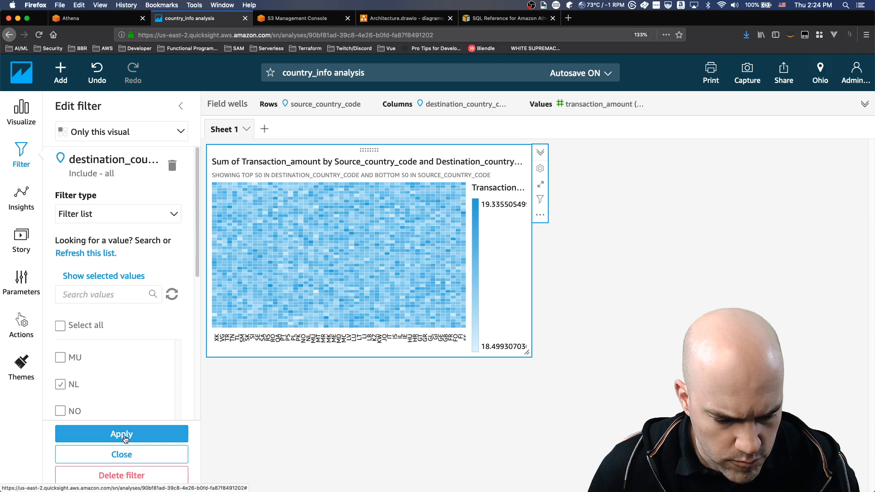
click(122, 434)
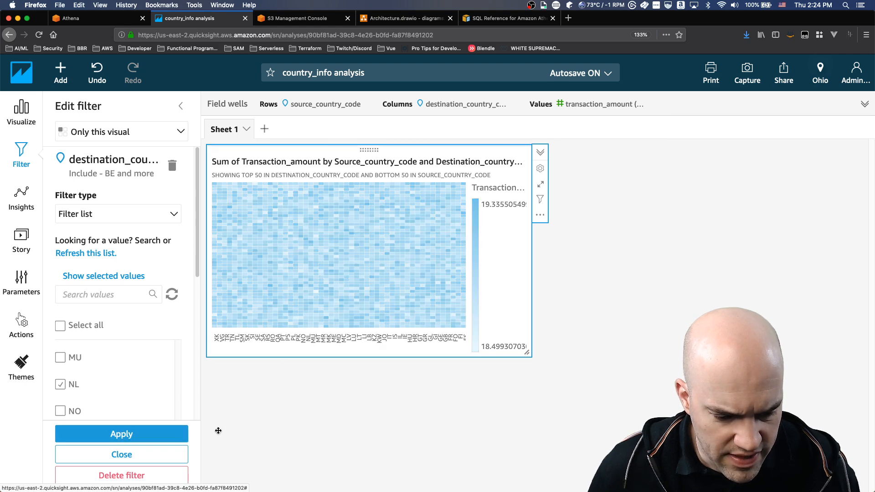
click(121, 455)
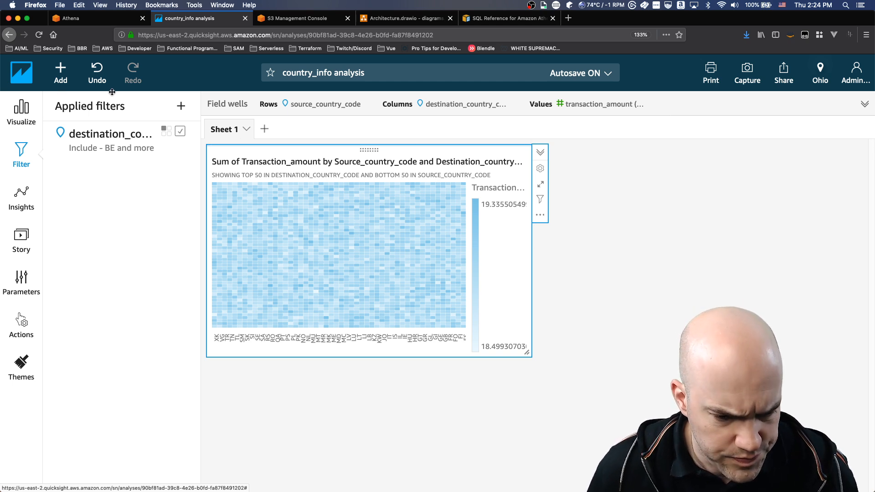
Add a second filter on source_country_code and open it for editing.
click(179, 110)
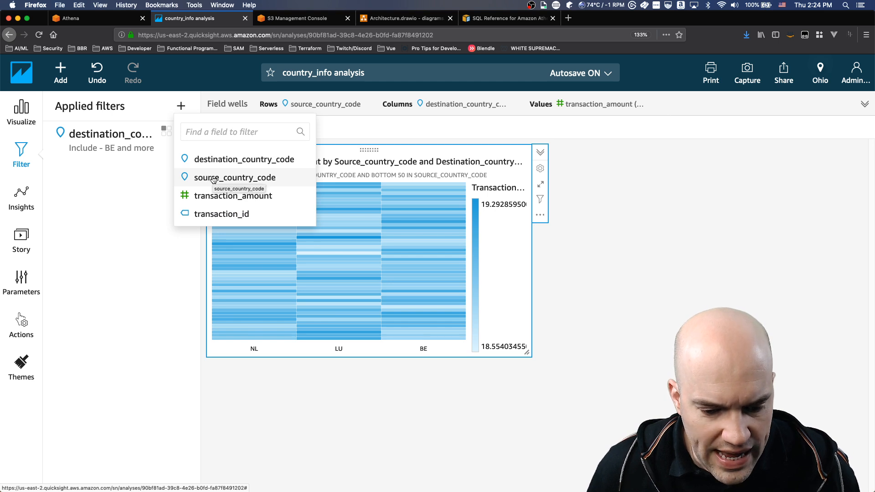
click(338, 212)
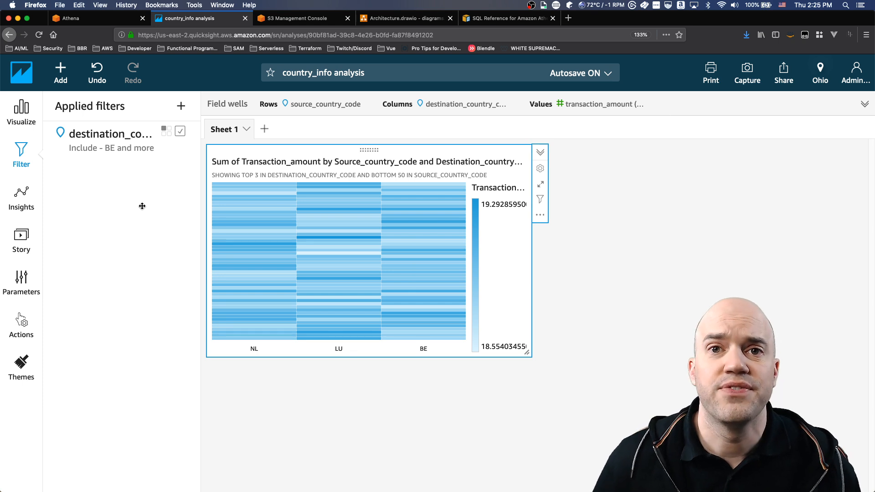
click(180, 106)
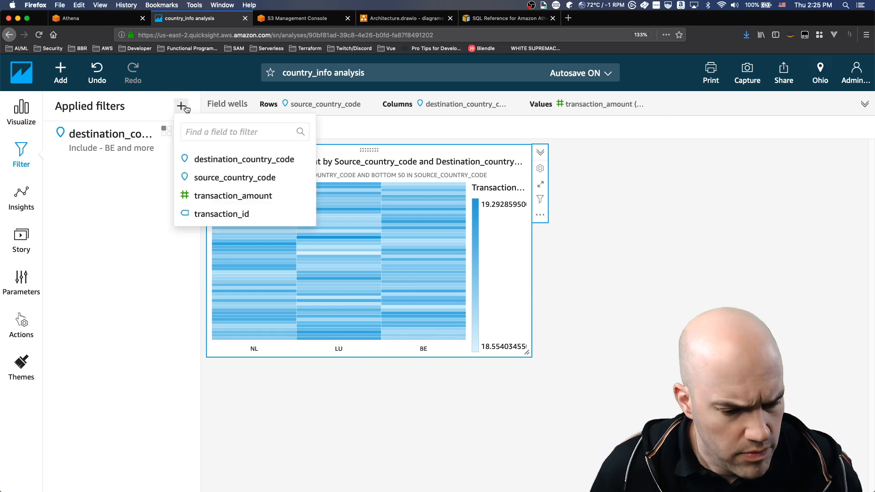
click(216, 184)
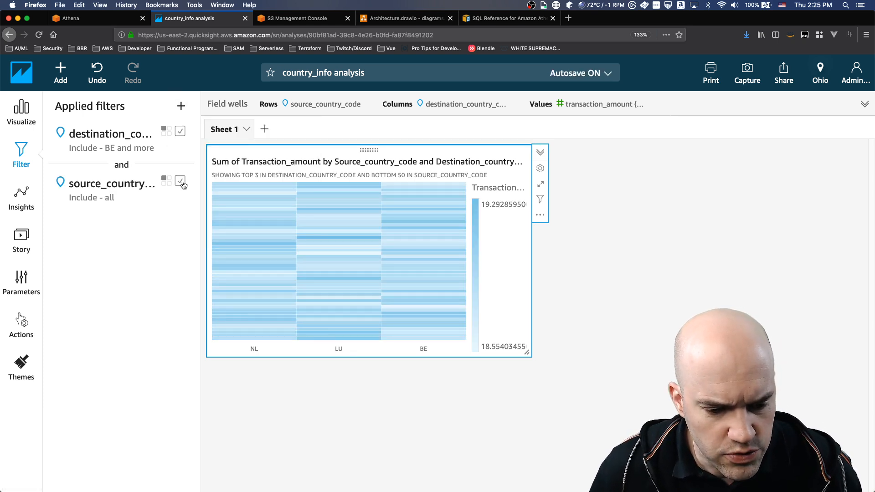
click(109, 198)
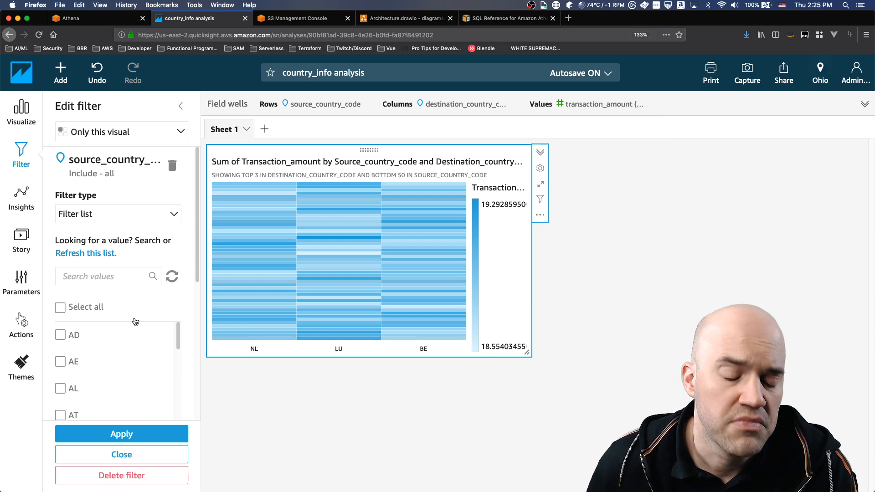
Limit the source_country_code filter to CY, GB and IE, and apply it.
scroll(132, 347, down, 1)
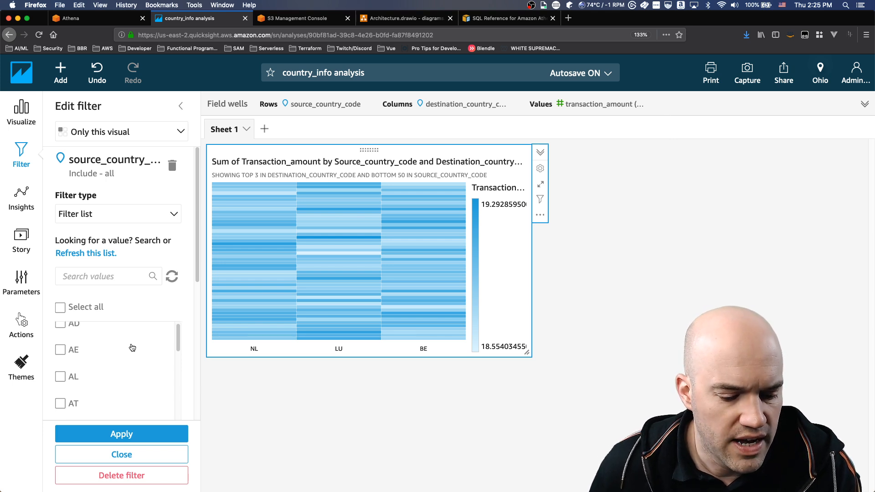
scroll(132, 347, down, 2)
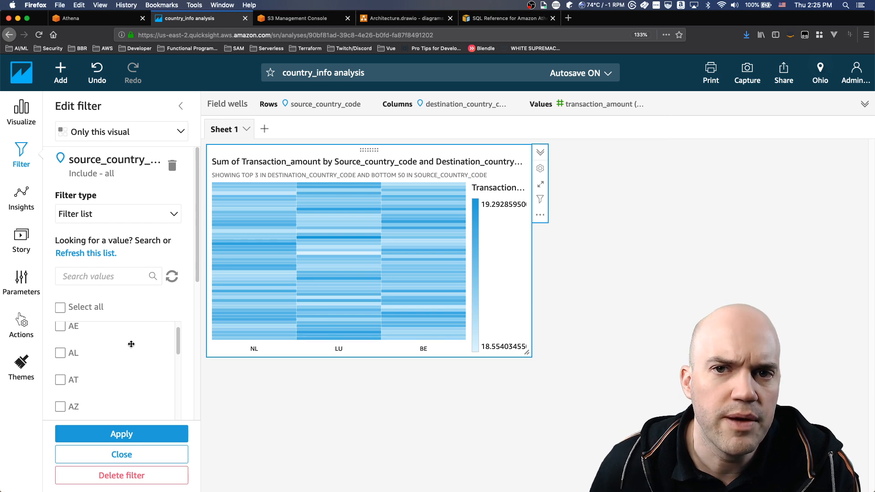
scroll(131, 344, down, 20)
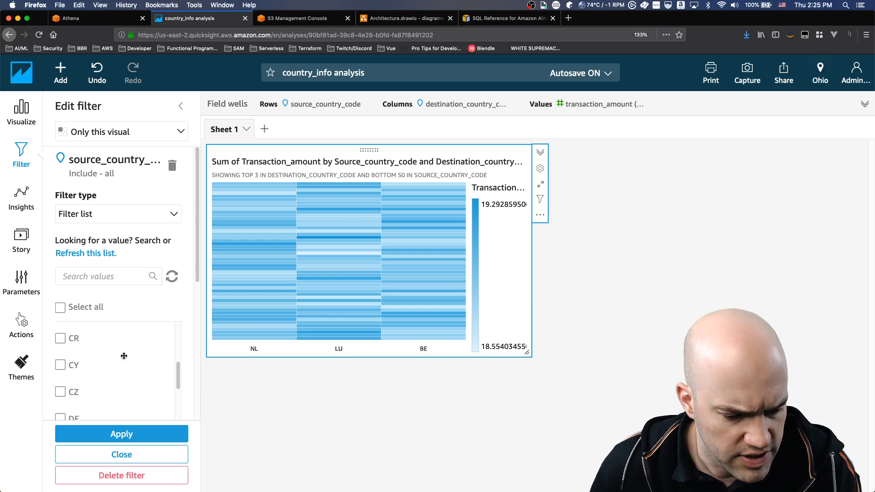
click(73, 367)
scroll(137, 364, down, 4)
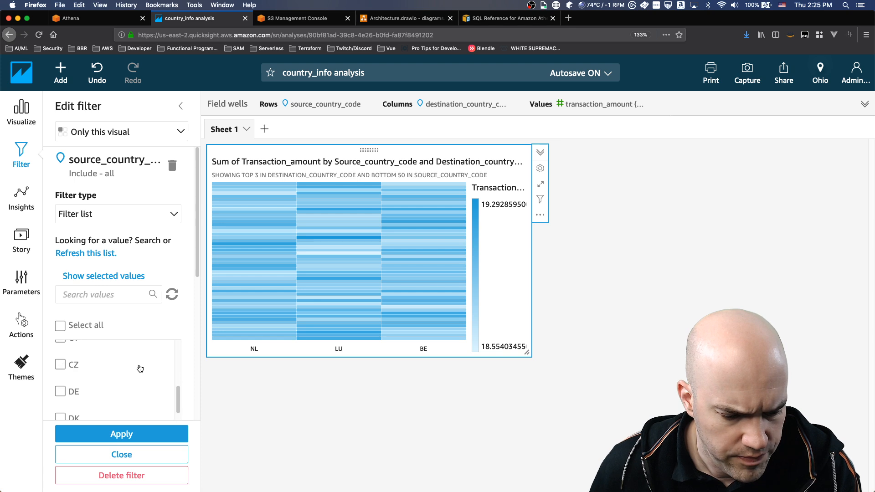
scroll(140, 368, down, 6)
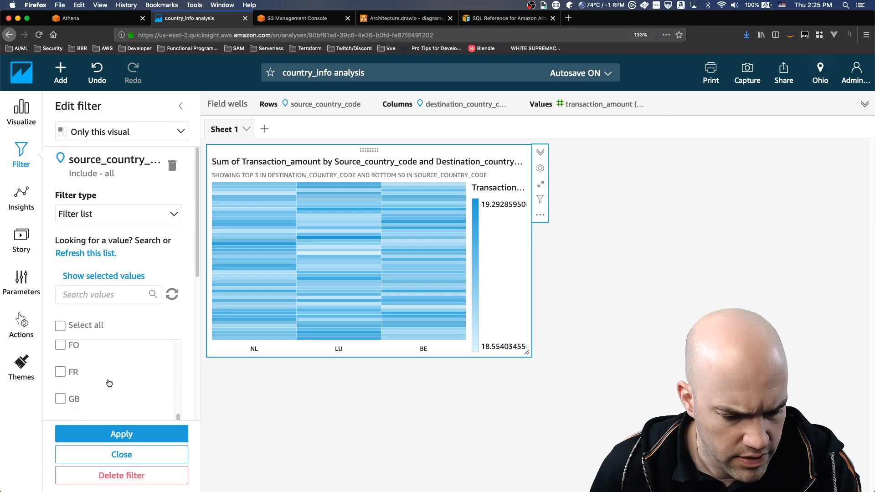
scroll(141, 373, down, 2)
scroll(141, 373, down, 5)
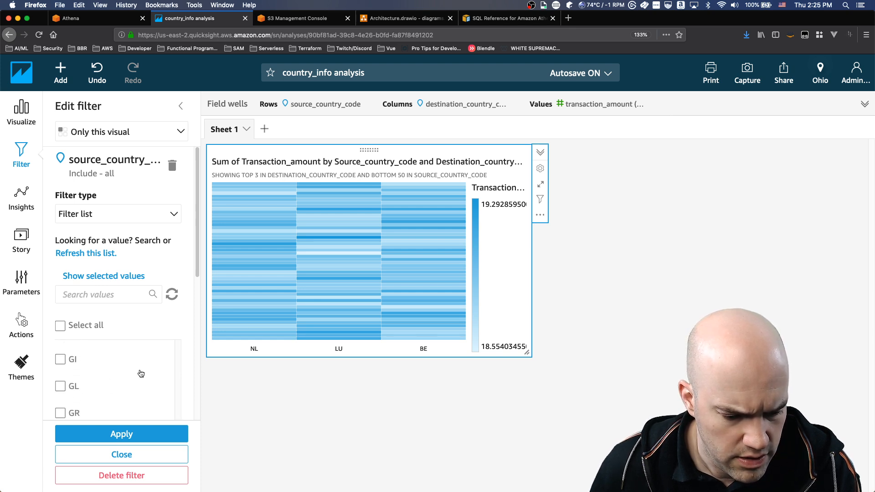
scroll(140, 374, down, 1)
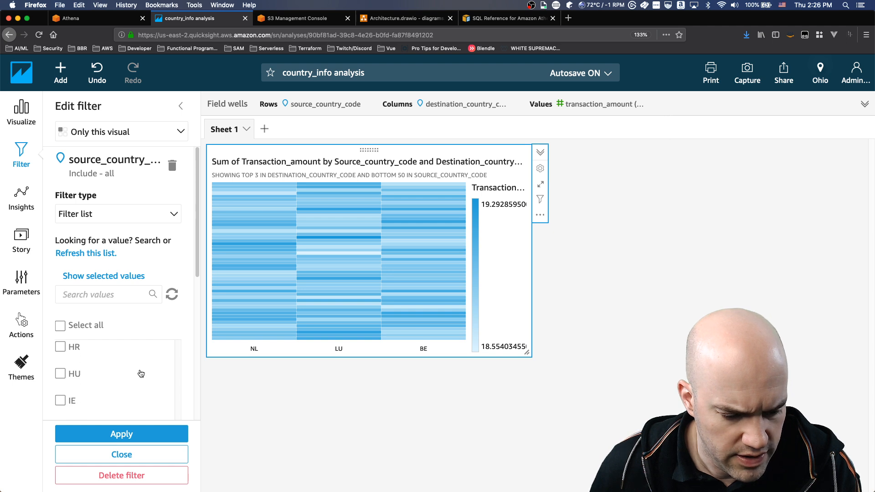
click(61, 400)
click(127, 439)
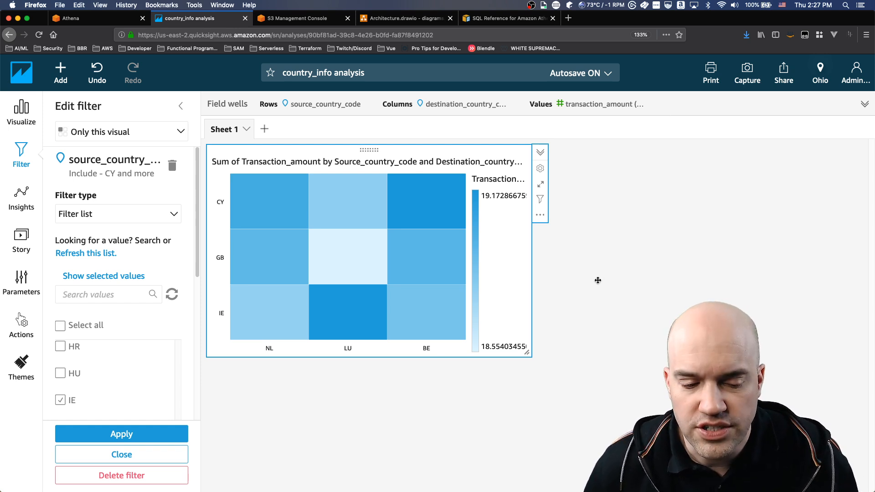
Switch to the Architecture.drawio diagram in diagrams.net to view the OLTP and OLAP sections.
key(super+Tab)
key(super+shift+Tab)
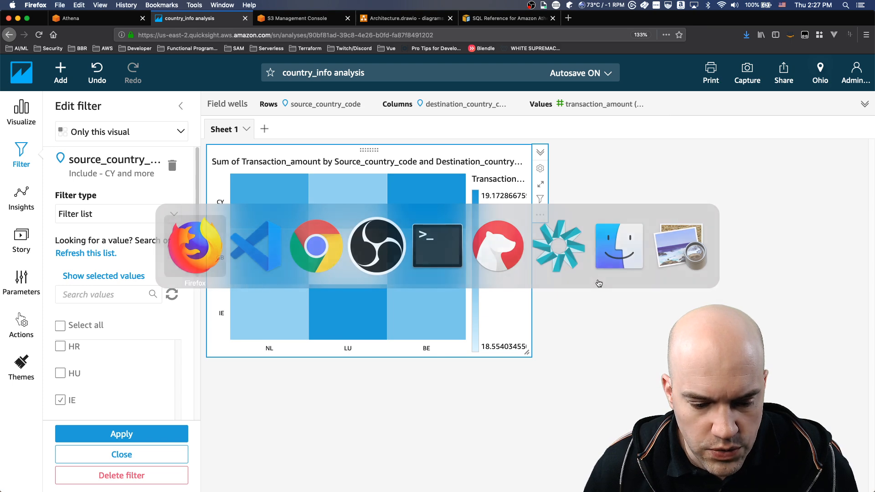
click(422, 18)
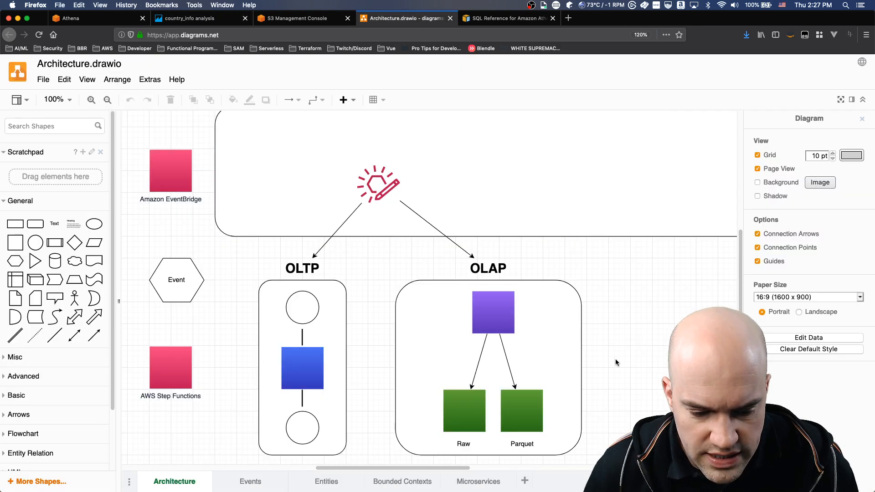